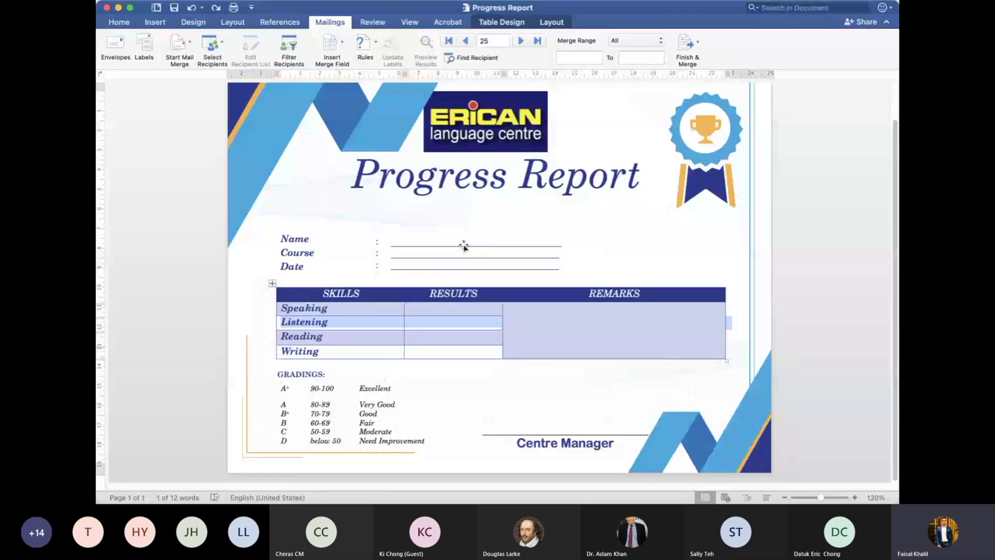
Step: Examine the Name, Course and Date lines and the skills table in the progress report template
{"action": "left_click", "coordinate": [463, 246]}
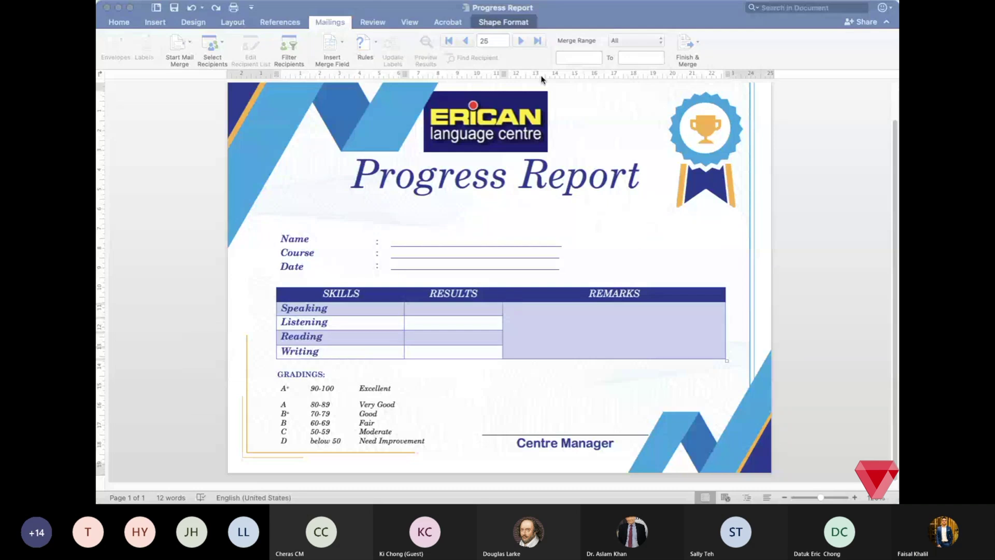
{"action": "left_click", "coordinate": [576, 23]}
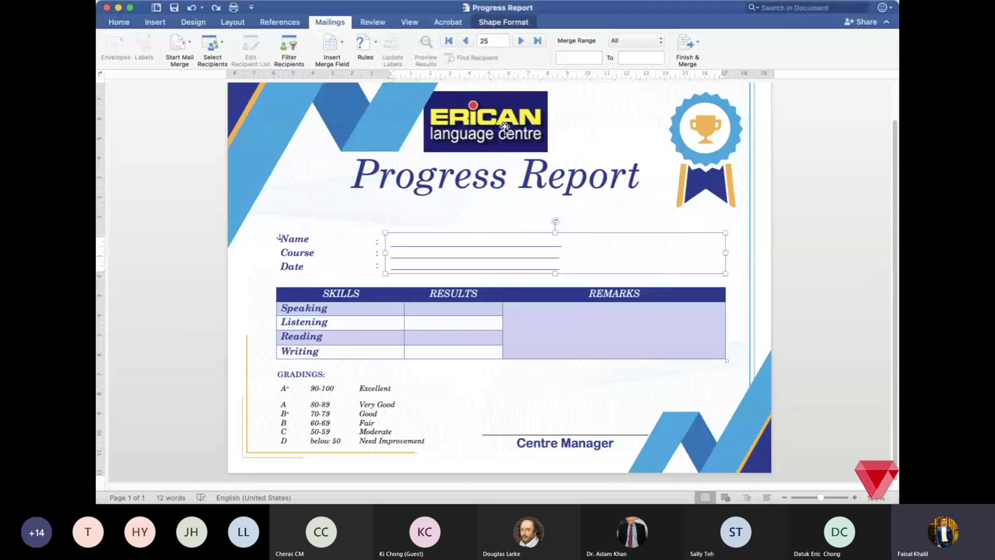
{"action": "left_click", "coordinate": [288, 256]}
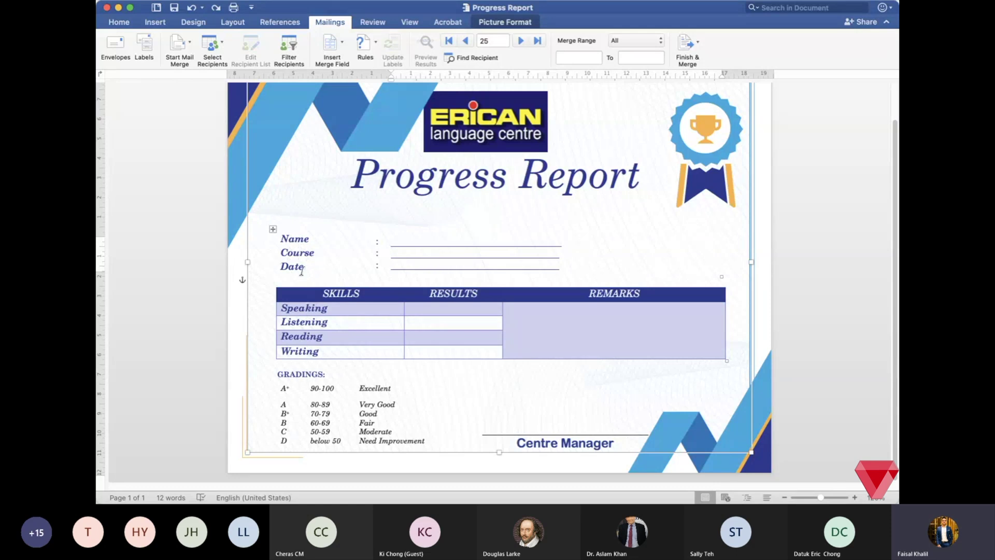
{"action": "left_click", "coordinate": [309, 325]}
{"action": "left_click", "coordinate": [595, 312]}
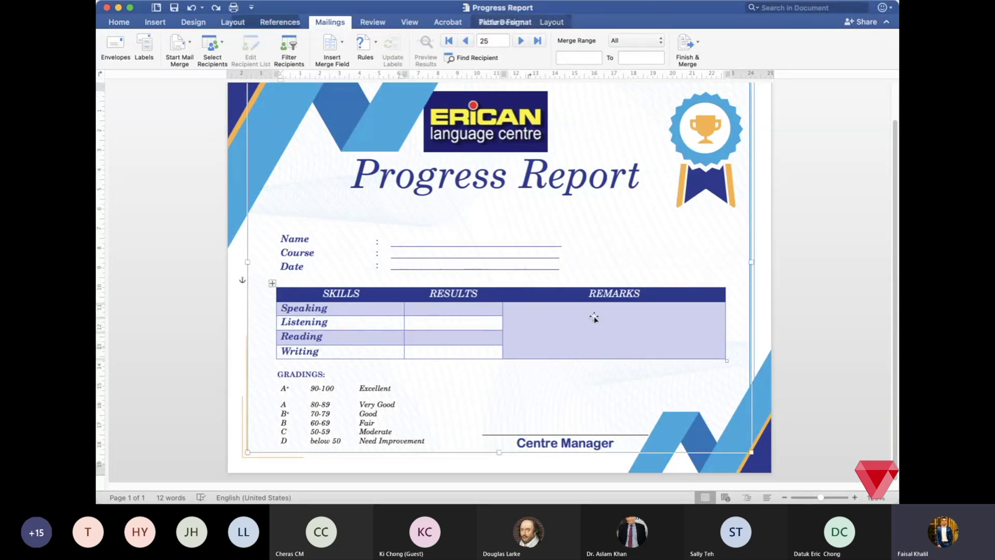
{"action": "left_click", "coordinate": [422, 245]}
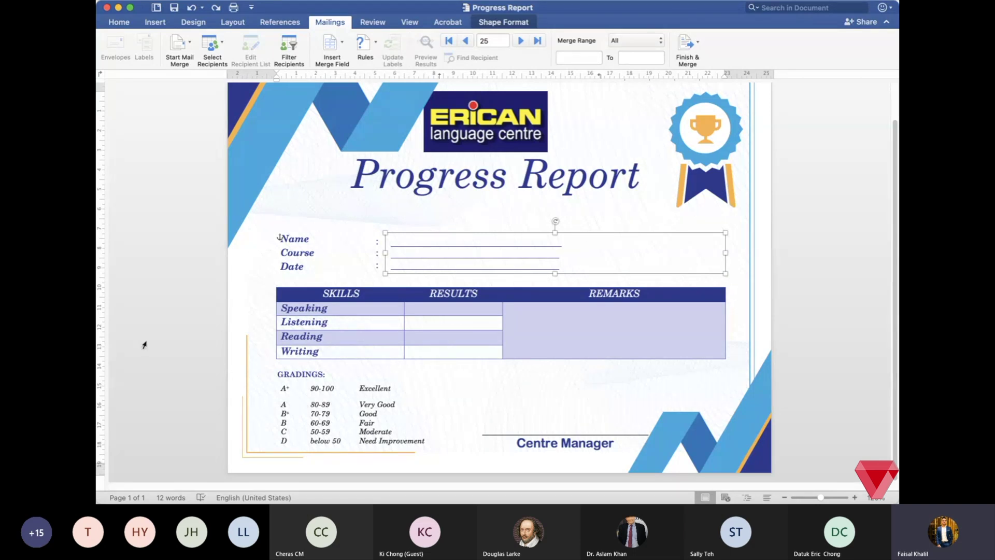
{"action": "left_click", "coordinate": [168, 336]}
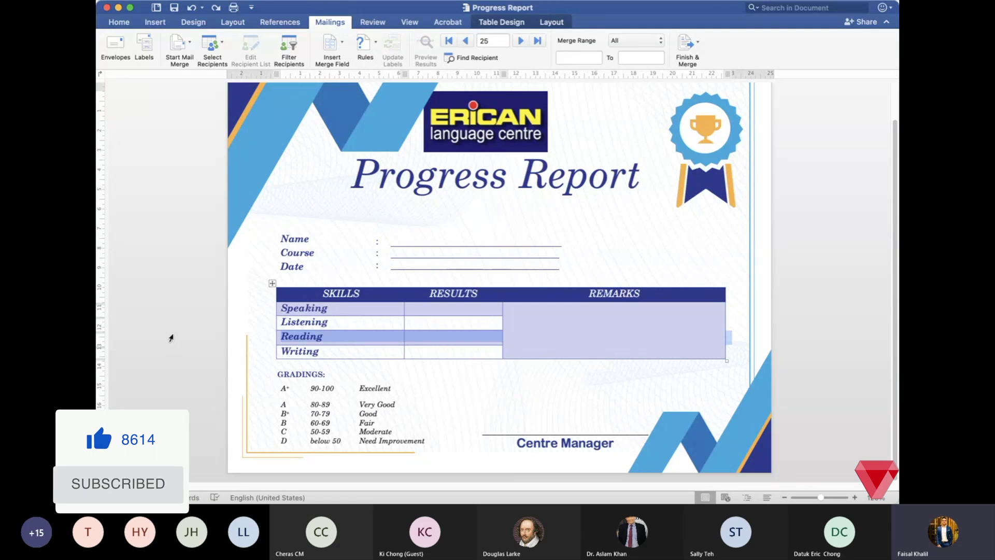
Step: Switch to the Student Records workbook in Excel and examine its columns from Name through Remarks
{"action": "key", "text": "super+Tab"}
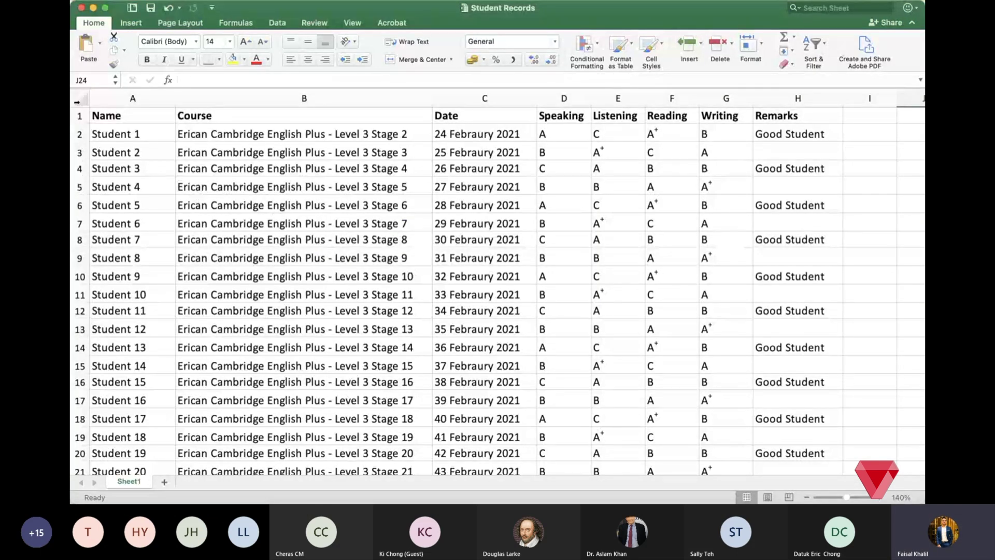
{"action": "left_click", "coordinate": [112, 96]}
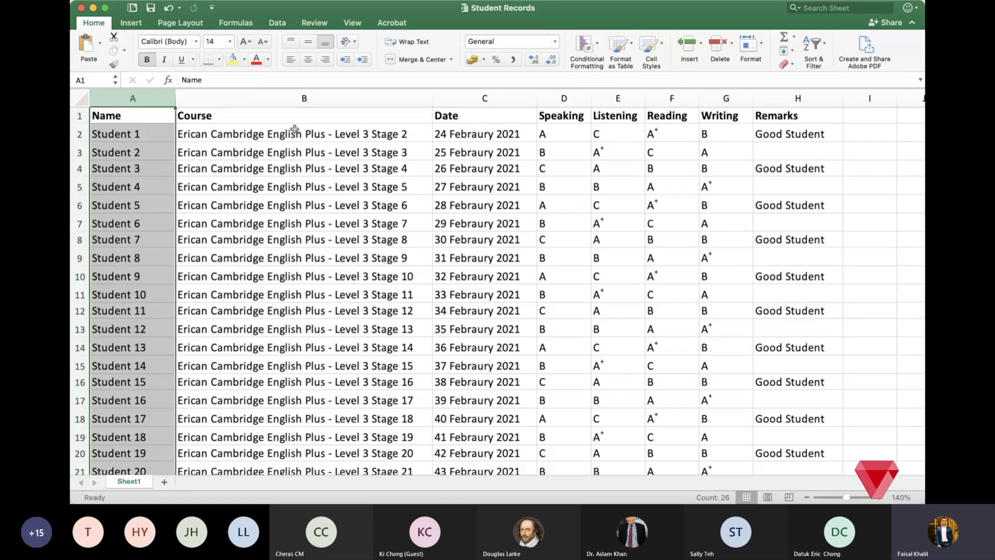
{"action": "left_click", "coordinate": [318, 96]}
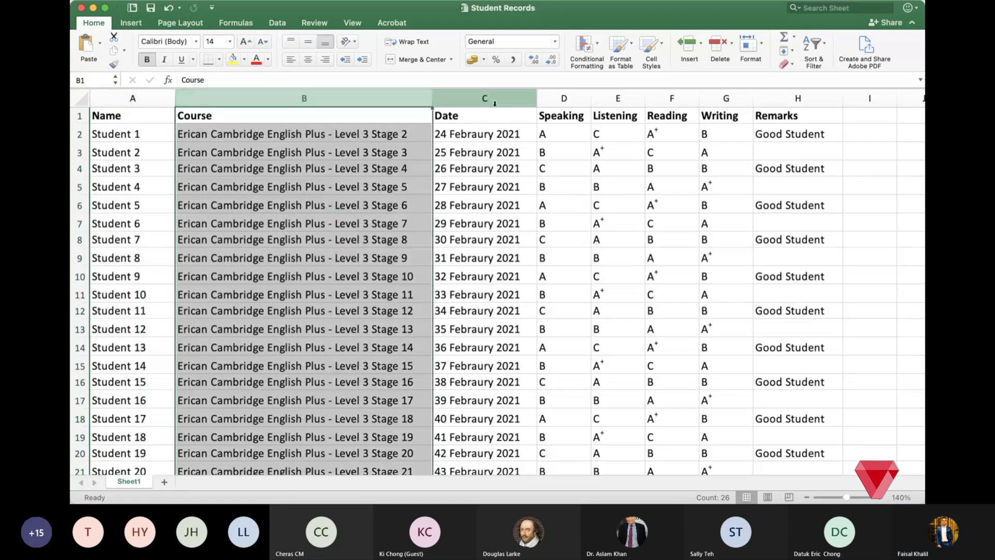
{"action": "left_click", "coordinate": [513, 99]}
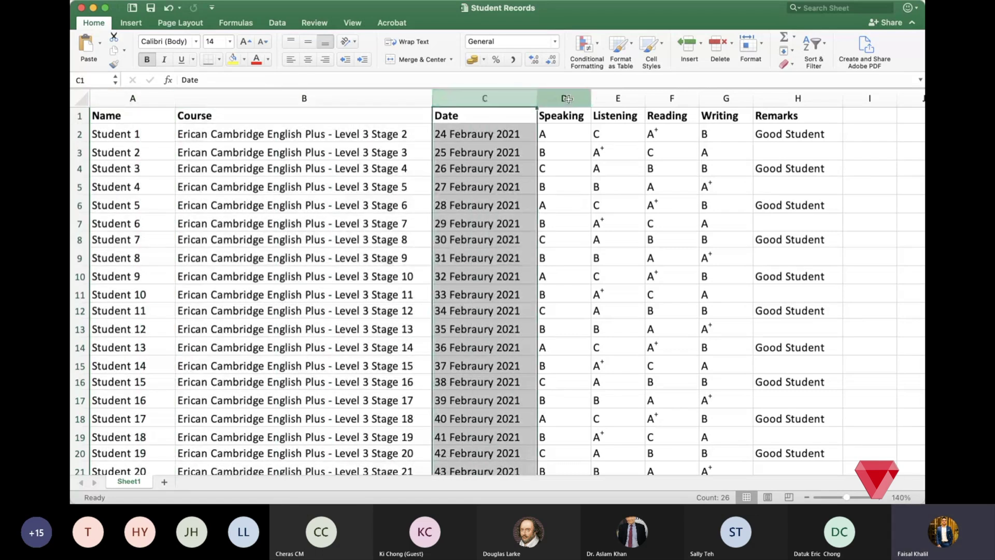
{"action": "left_click_drag", "start_coordinate": [567, 99], "coordinate": [728, 96]}
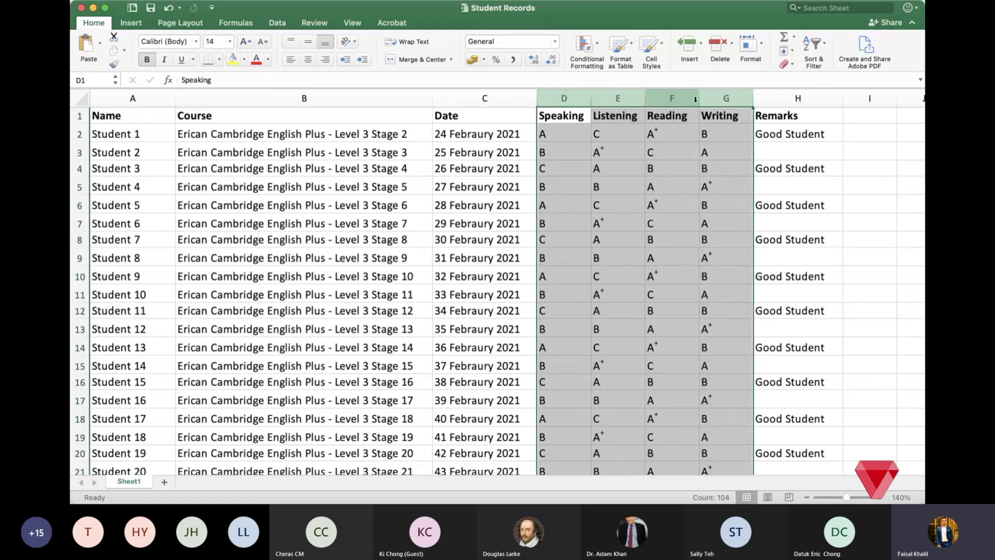
{"action": "left_click", "coordinate": [785, 100]}
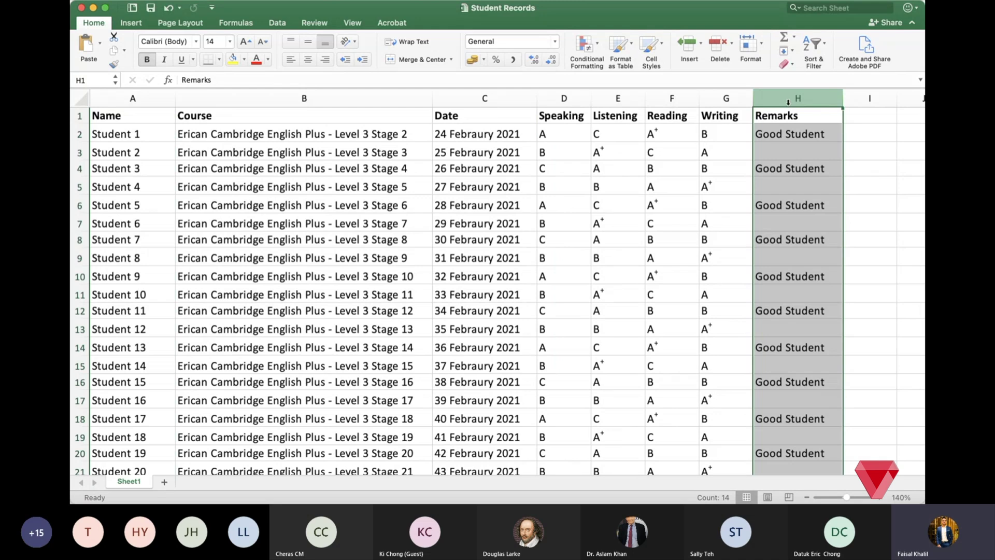
{"action": "left_click", "coordinate": [861, 128]}
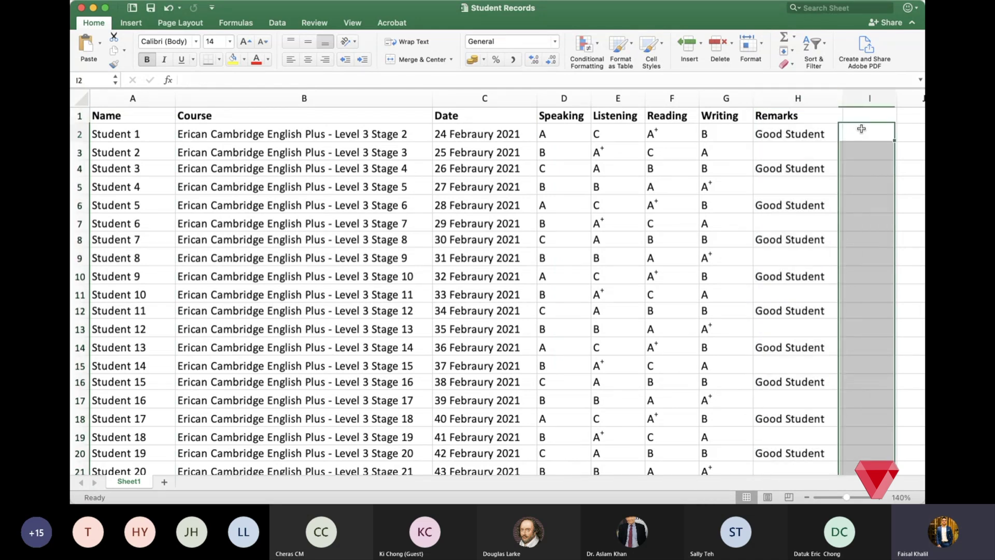
{"action": "left_click", "coordinate": [793, 98]}
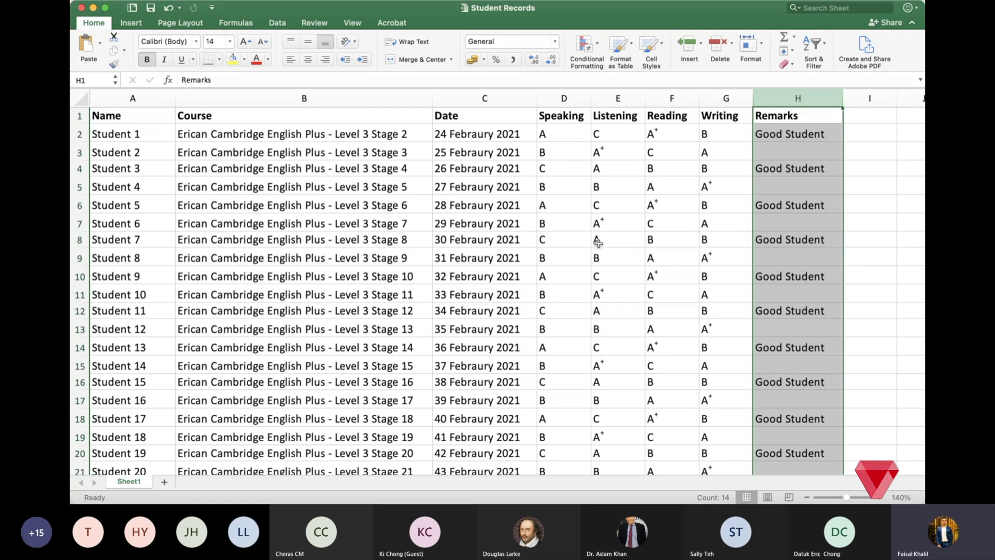
{"action": "left_click", "coordinate": [140, 102], "text": "super"}
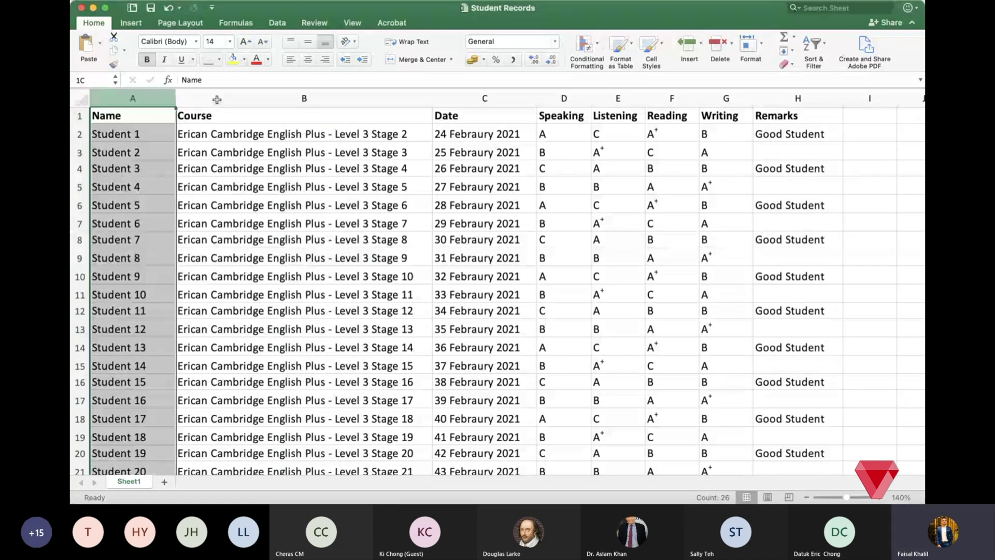
{"action": "left_click", "coordinate": [796, 97], "text": "shift"}
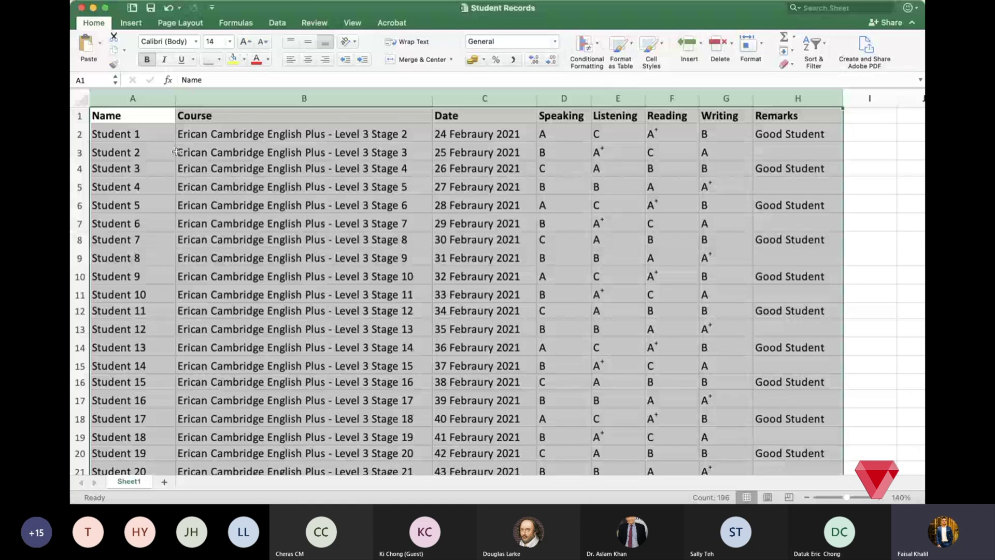
Step: Examine the Student 1 record field by field, plus the Student 2 row, from Name to Remarks
{"action": "left_click", "coordinate": [148, 133]}
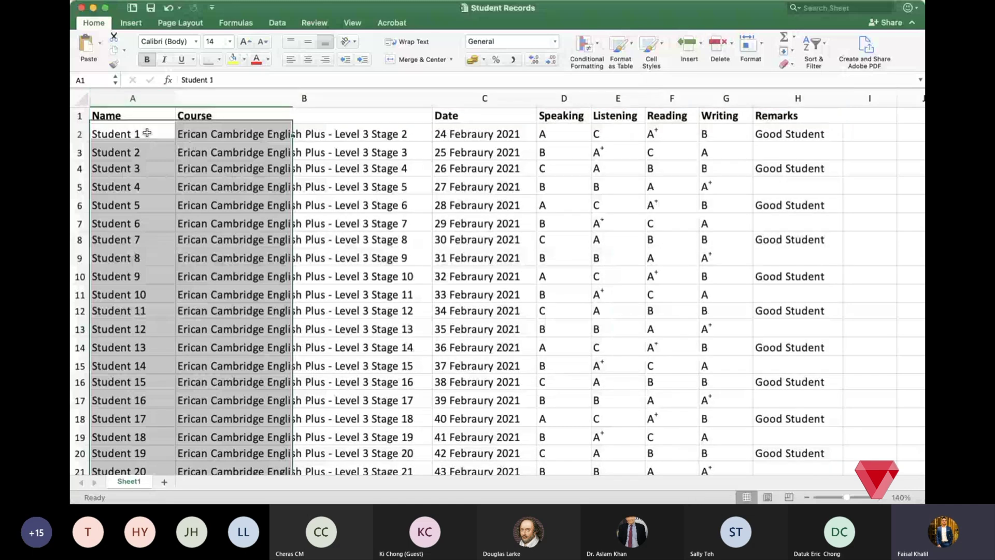
{"action": "left_click_drag", "start_coordinate": [125, 129], "coordinate": [791, 136]}
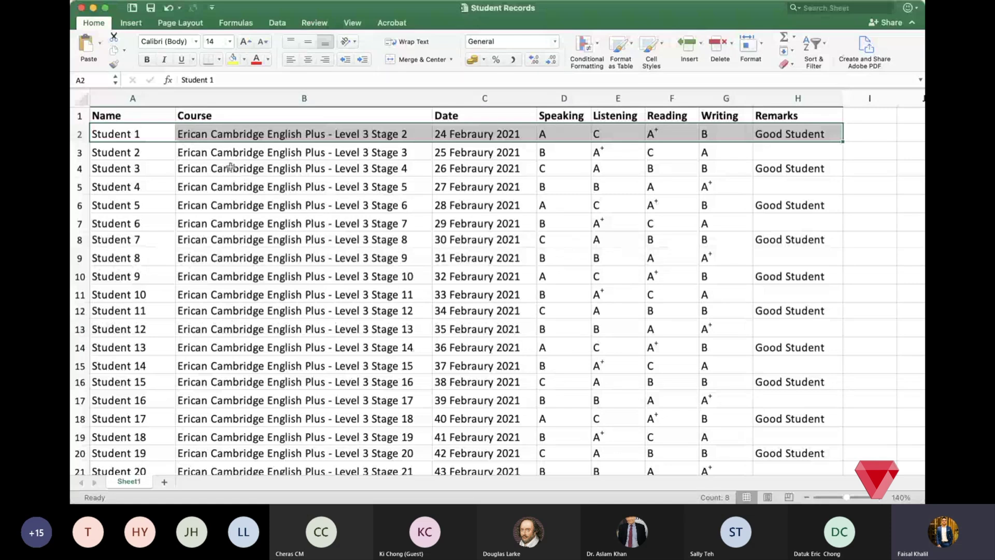
{"action": "left_click", "coordinate": [126, 136]}
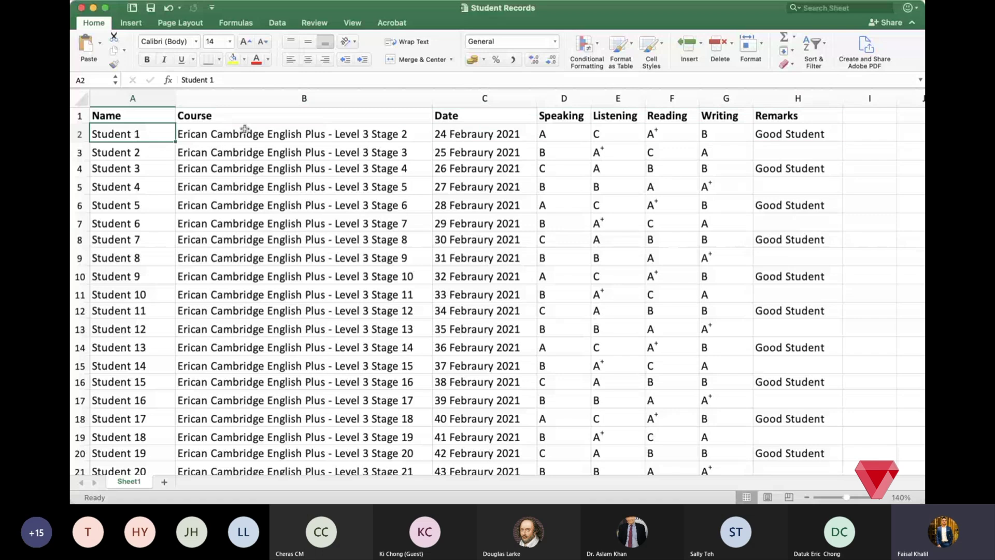
{"action": "left_click", "coordinate": [284, 131]}
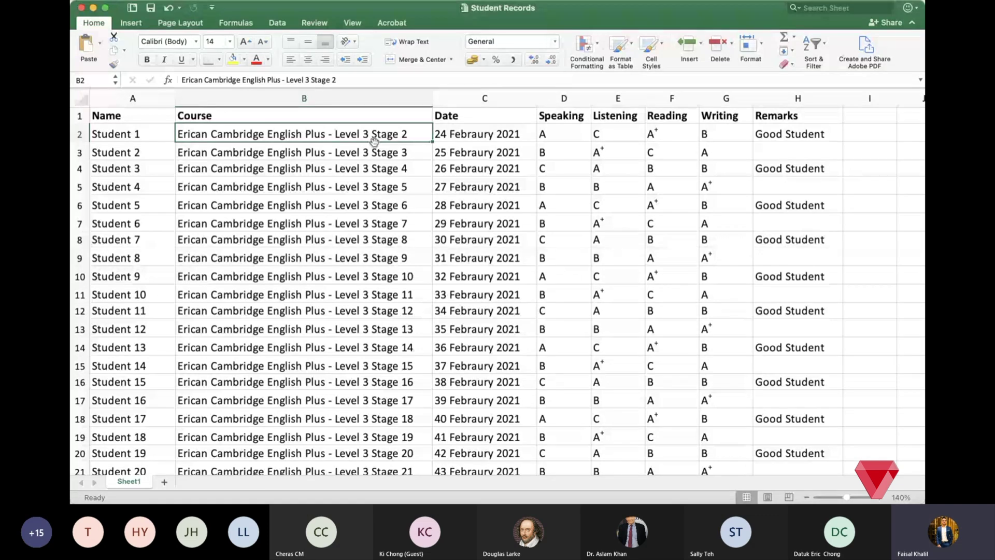
{"action": "left_click", "coordinate": [483, 141]}
{"action": "left_click_drag", "start_coordinate": [556, 135], "coordinate": [719, 135]}
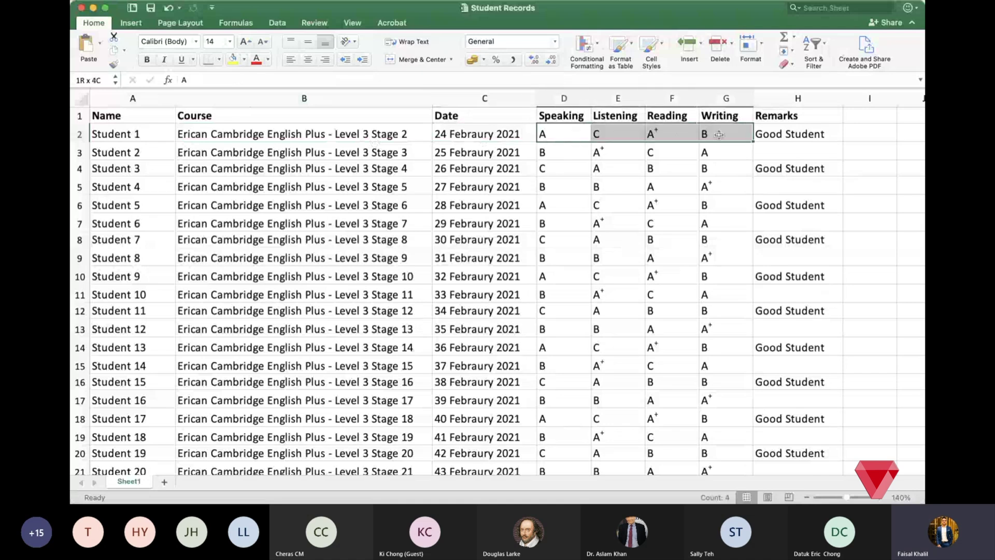
{"action": "left_click", "coordinate": [780, 132]}
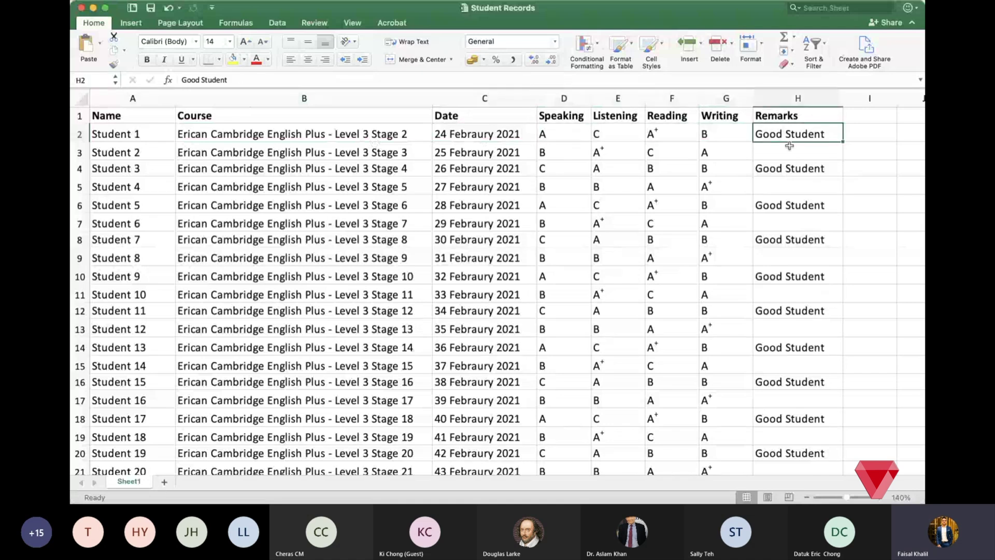
{"action": "left_click_drag", "start_coordinate": [791, 149], "coordinate": [128, 153]}
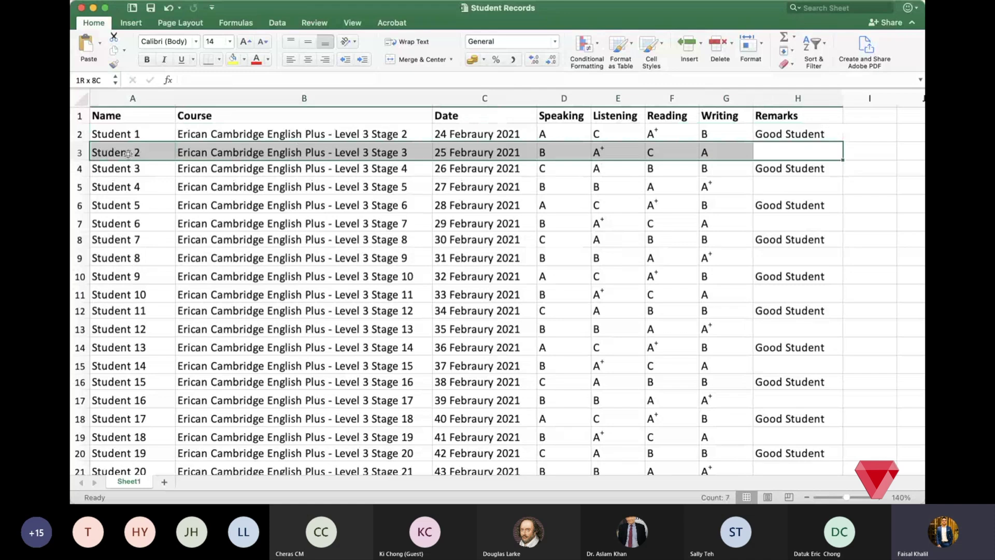
{"action": "left_click", "coordinate": [112, 128]}
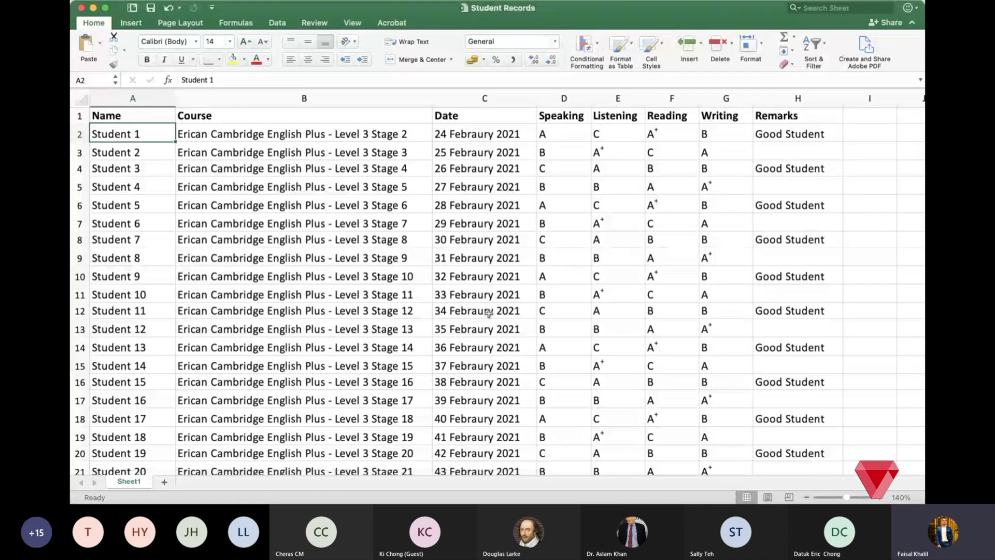
Step: Review the whole student list from the first record down to the last one
{"action": "left_click", "coordinate": [402, 295]}
{"action": "scroll", "coordinate": [358, 296], "scroll_direction": "down", "scroll_amount": 8}
{"action": "scroll", "coordinate": [248, 311], "scroll_direction": "up", "scroll_amount": 3}
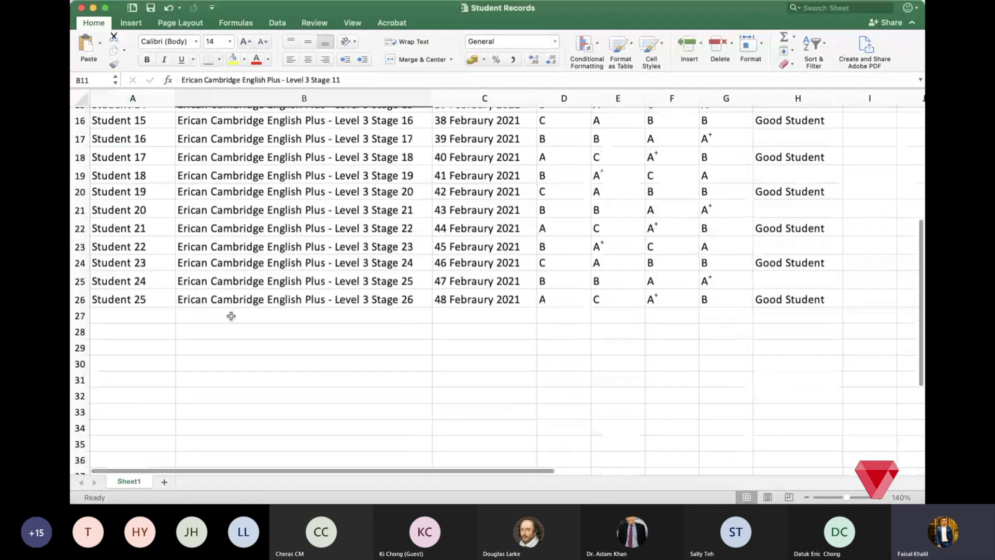
{"action": "left_click_drag", "start_coordinate": [146, 333], "coordinate": [131, 129]}
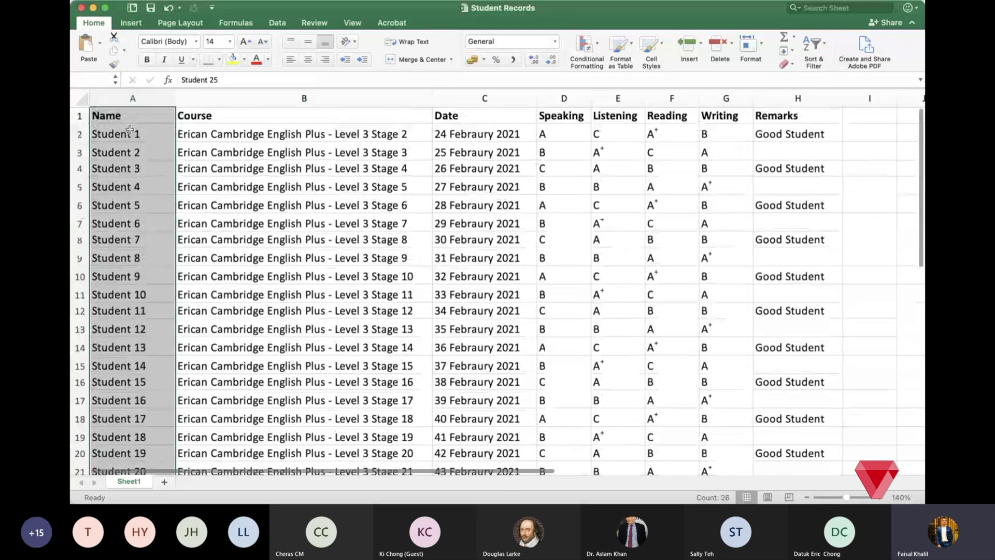
{"action": "scroll", "coordinate": [110, 252], "scroll_direction": "down", "scroll_amount": 7}
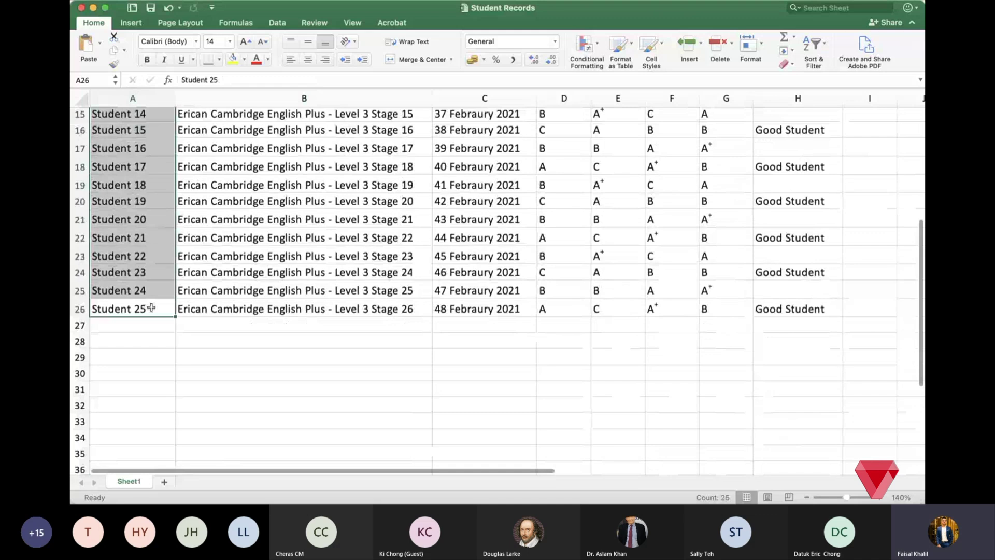
{"action": "scroll", "coordinate": [374, 330], "scroll_direction": "up", "scroll_amount": 7}
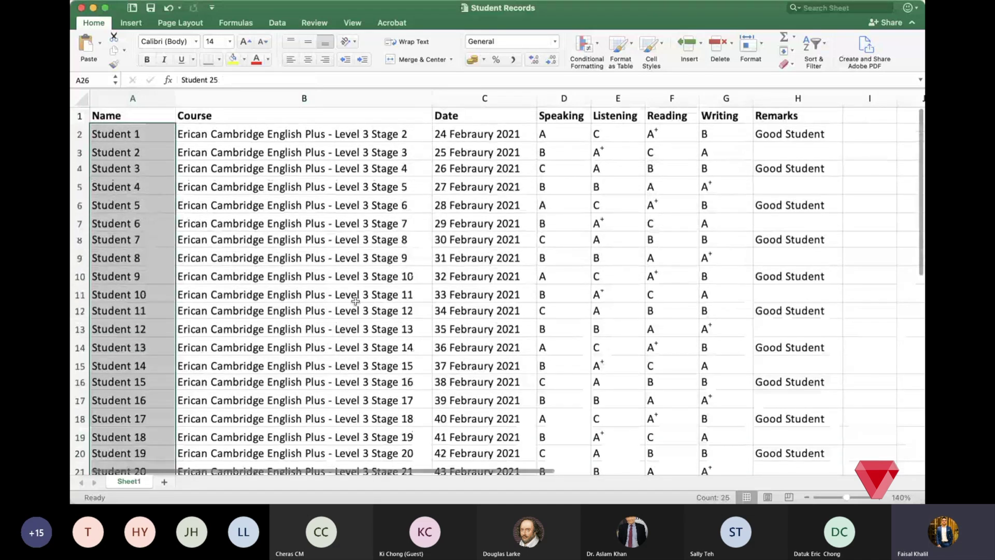
{"action": "scroll", "coordinate": [354, 192], "scroll_direction": "down", "scroll_amount": 1}
{"action": "scroll", "coordinate": [354, 192], "scroll_direction": "down", "scroll_amount": 3}
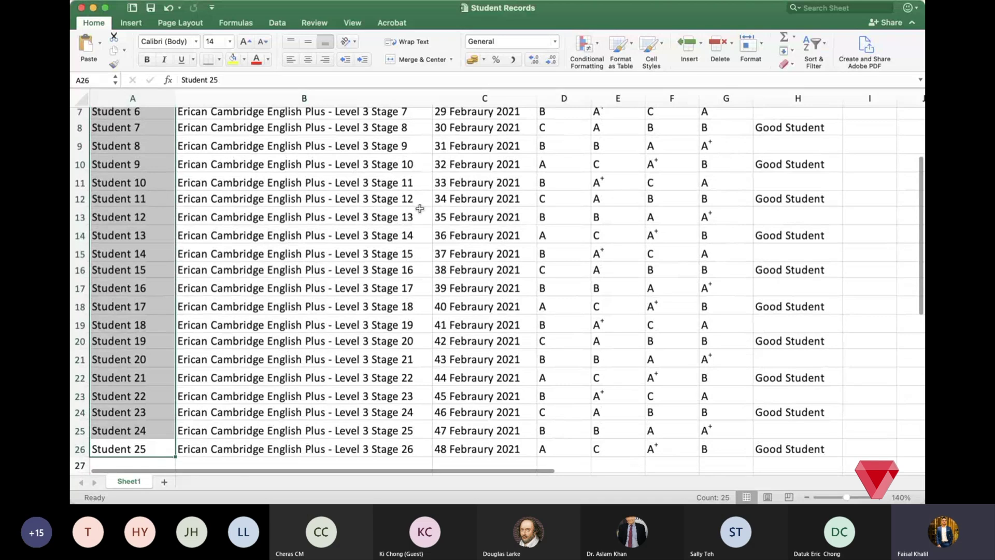
{"action": "left_click_drag", "start_coordinate": [401, 165], "coordinate": [397, 450]}
Step: Switch to the Progress Report document in Word and bring up its mail merge commands
{"action": "key", "text": "super+Tab"}
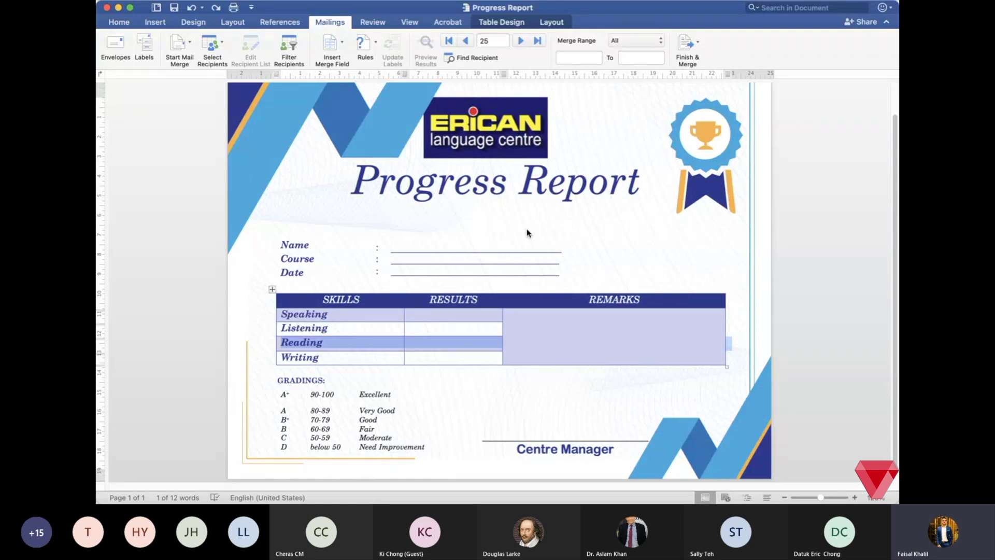
{"action": "left_click", "coordinate": [119, 22]}
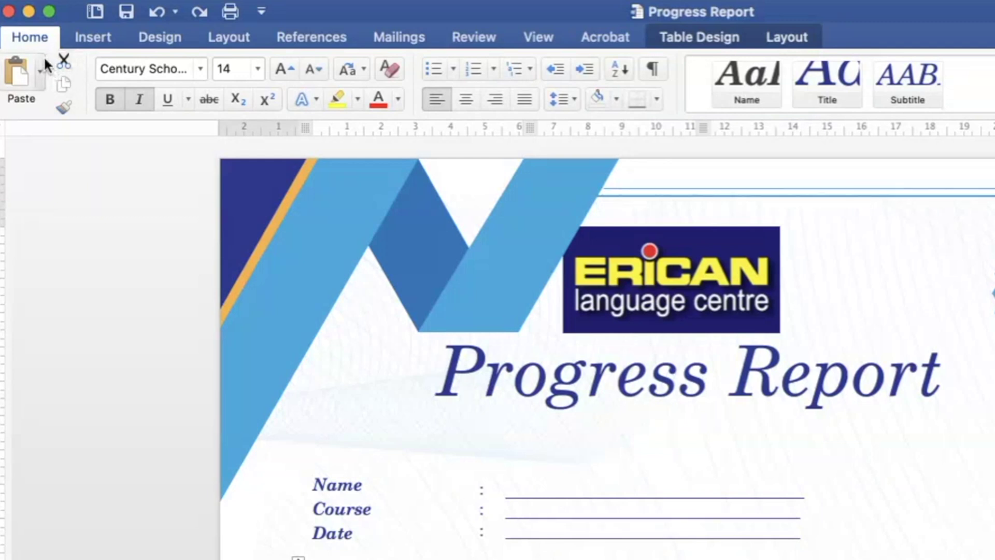
{"action": "left_click", "coordinate": [404, 39]}
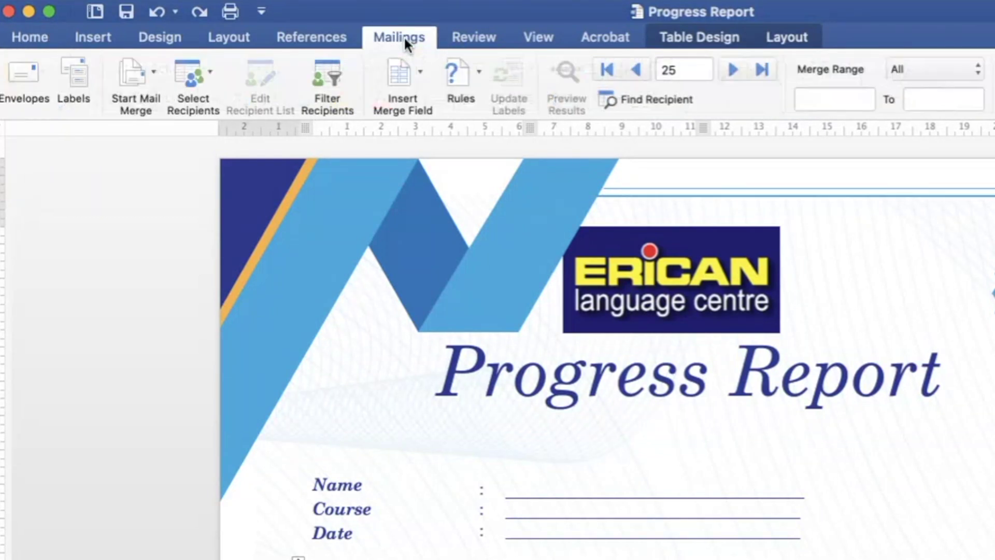
{"action": "left_click", "coordinate": [395, 39]}
{"action": "left_click", "coordinate": [395, 38]}
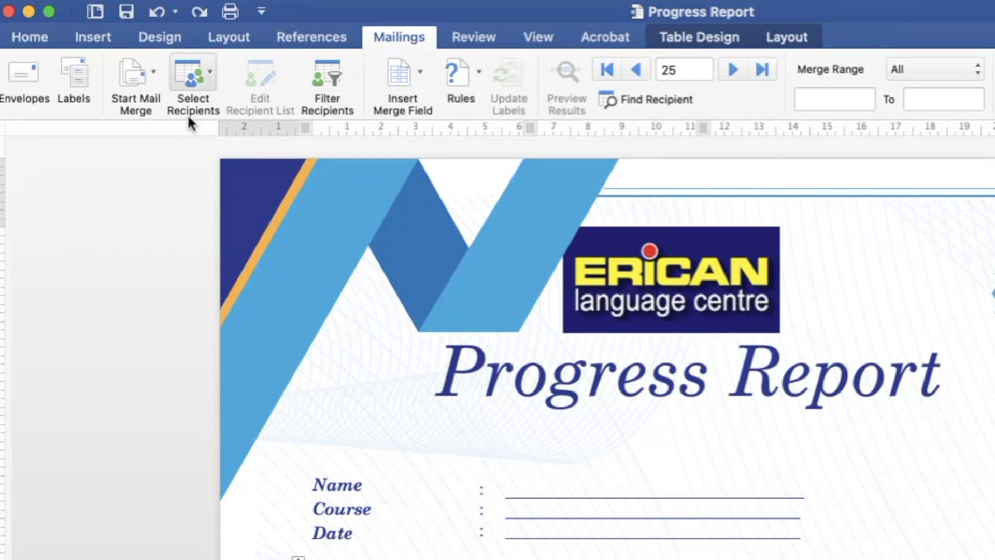
Step: Choose the existing list Student Records.xlsx from the Erican folder in Documents as the merge recipients, allowing the Excel converter to open it
{"action": "left_click", "coordinate": [205, 75]}
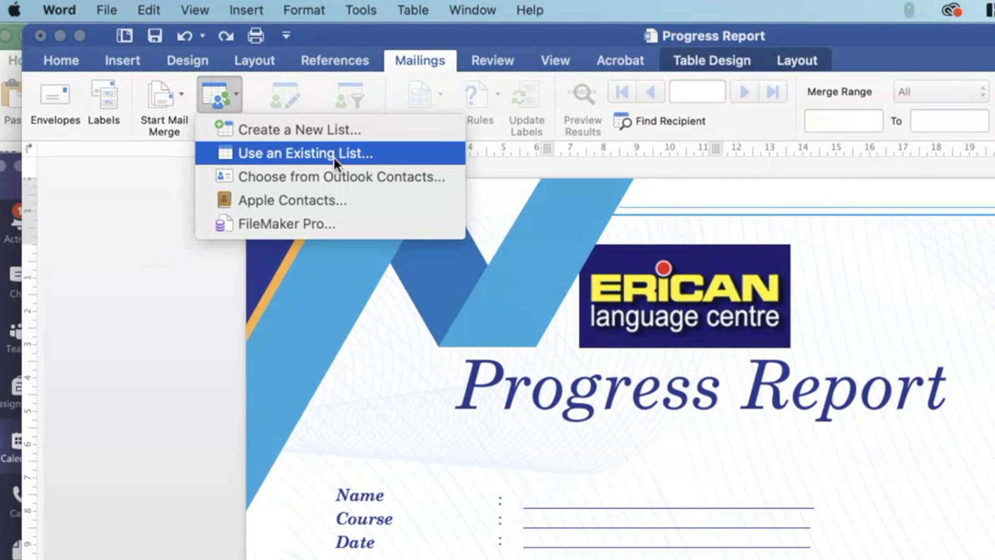
{"action": "left_click", "coordinate": [334, 157]}
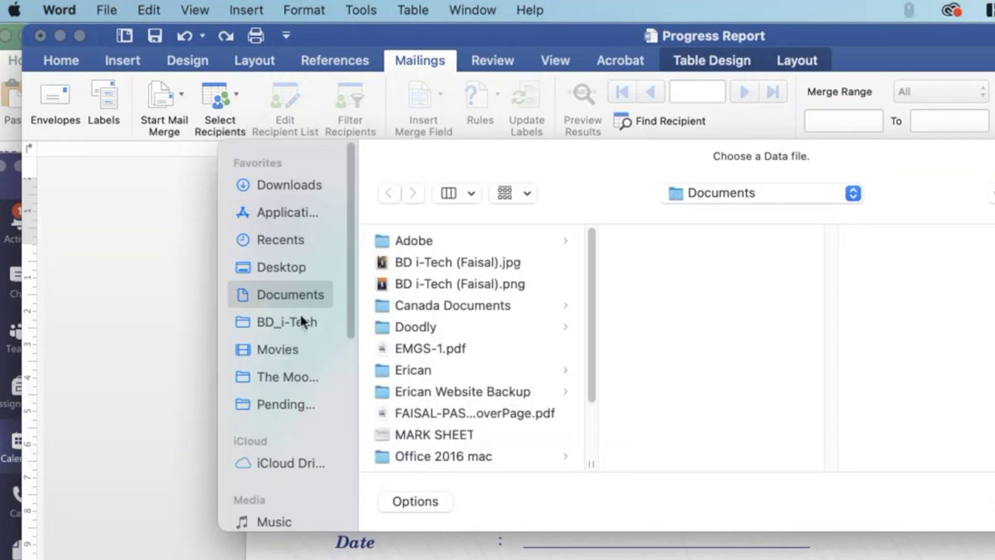
{"action": "left_click", "coordinate": [418, 369]}
{"action": "left_click", "coordinate": [666, 290]}
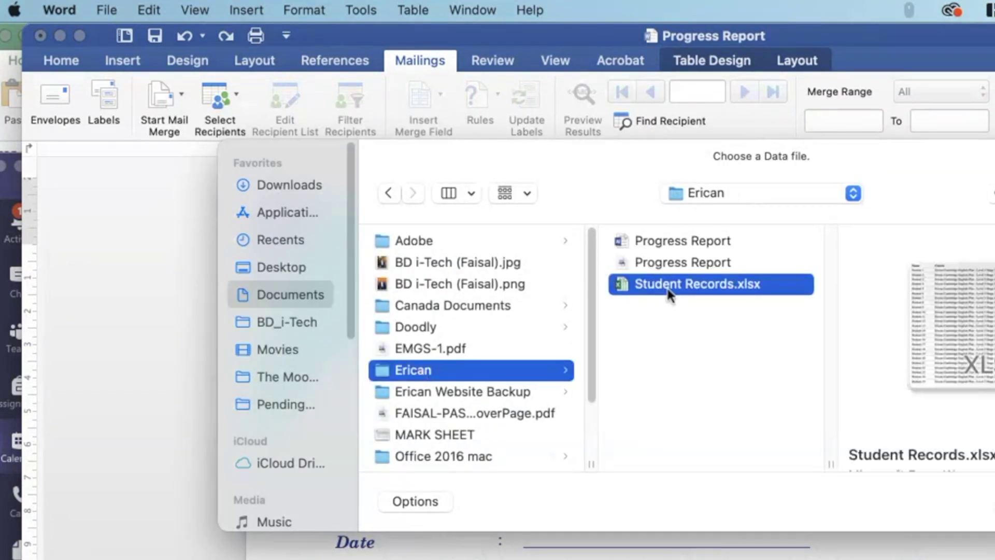
{"action": "key", "text": "Return"}
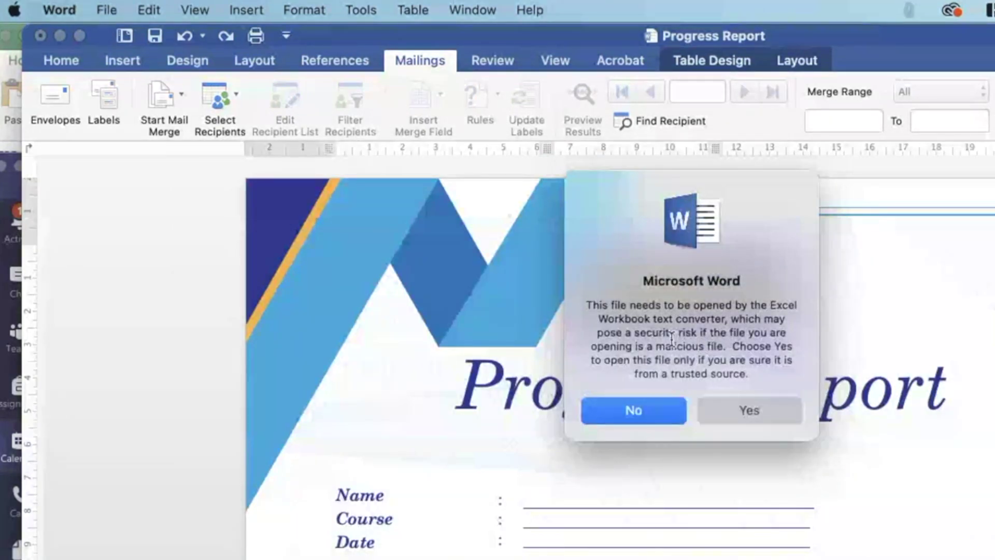
{"action": "left_click", "coordinate": [761, 416]}
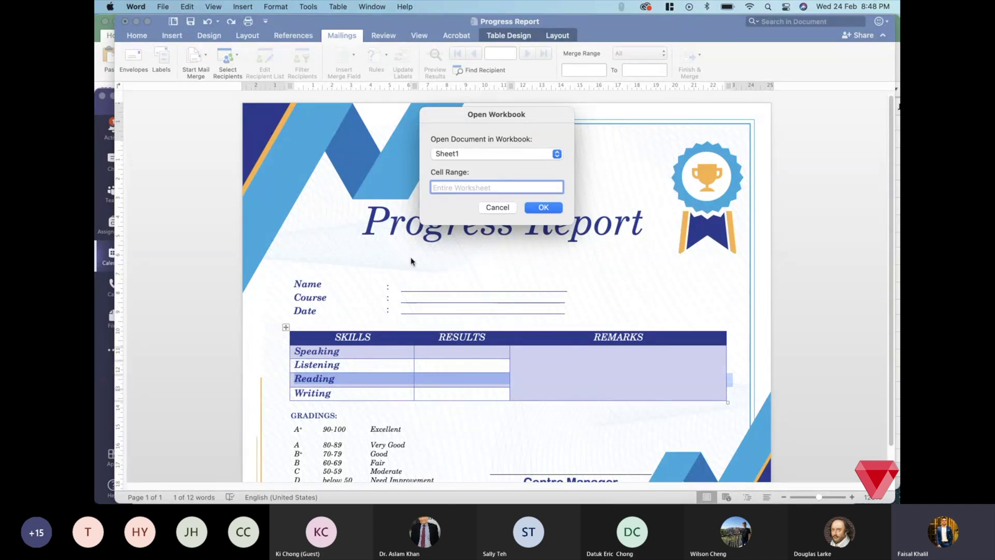
Step: Switch to the Student Records workbook in Excel to check which sheet holds the records, and return to Word
{"action": "mouse_move", "coordinate": [339, 487]}
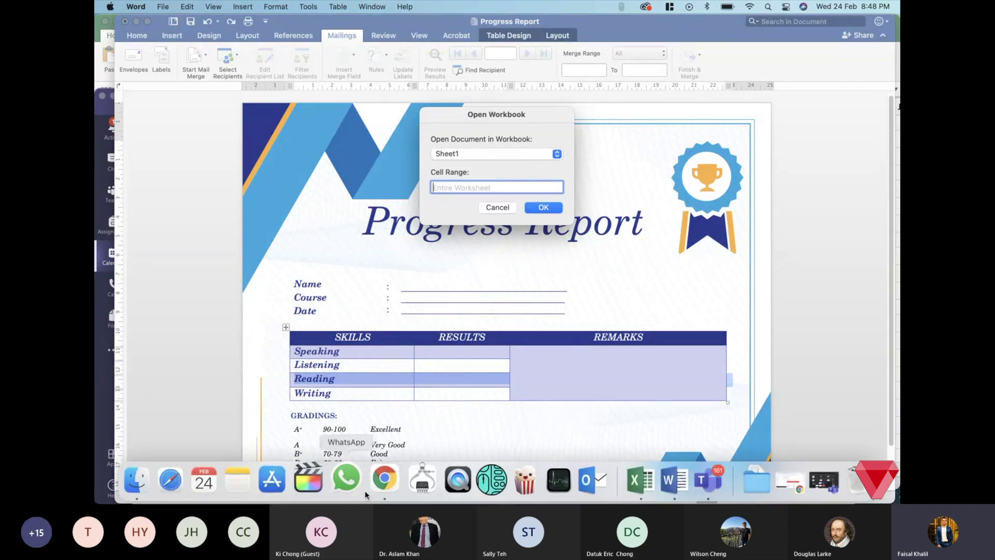
{"action": "left_click", "coordinate": [635, 486]}
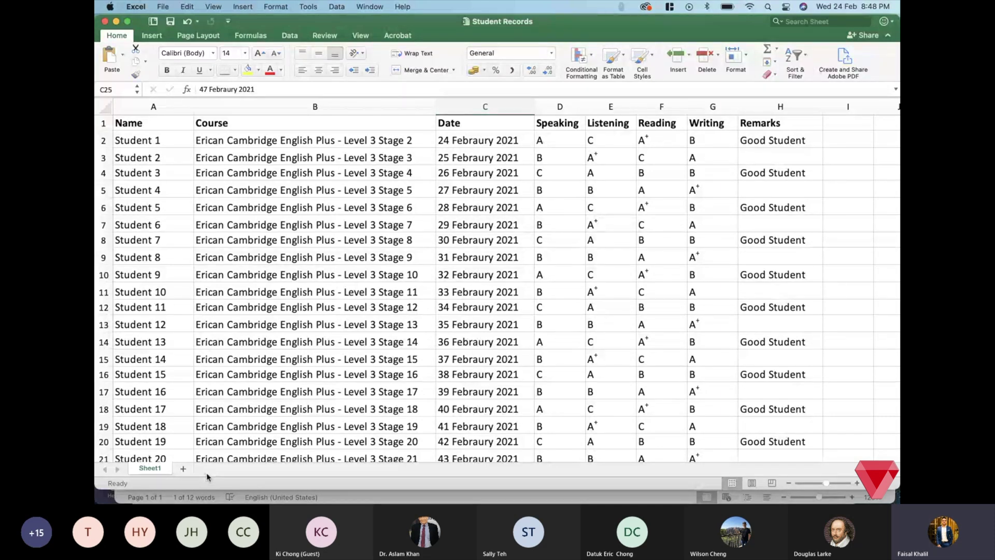
{"action": "left_click", "coordinate": [208, 496]}
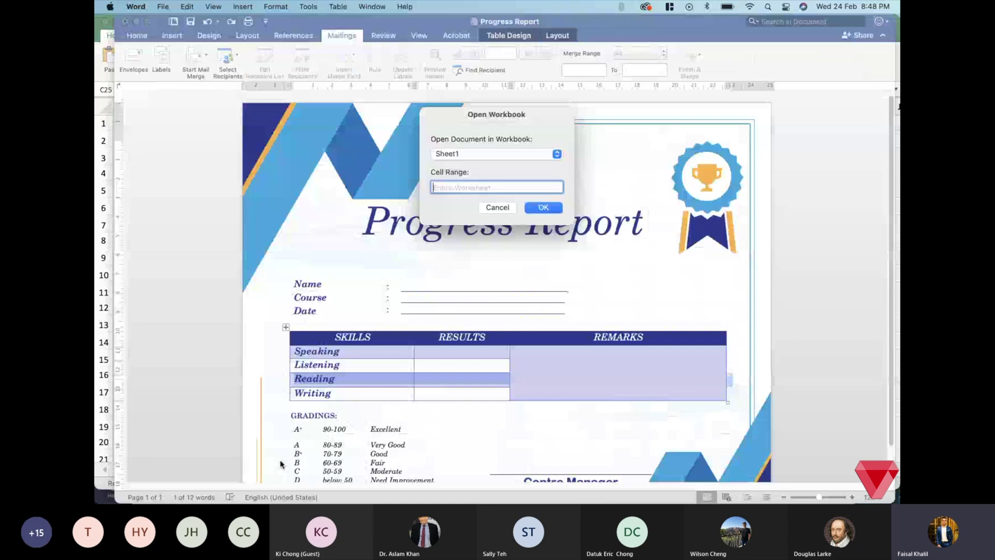
Step: Open Sheet1 of the workbook as the merge data source, using the entire worksheet as the cell range
{"action": "left_click", "coordinate": [459, 155]}
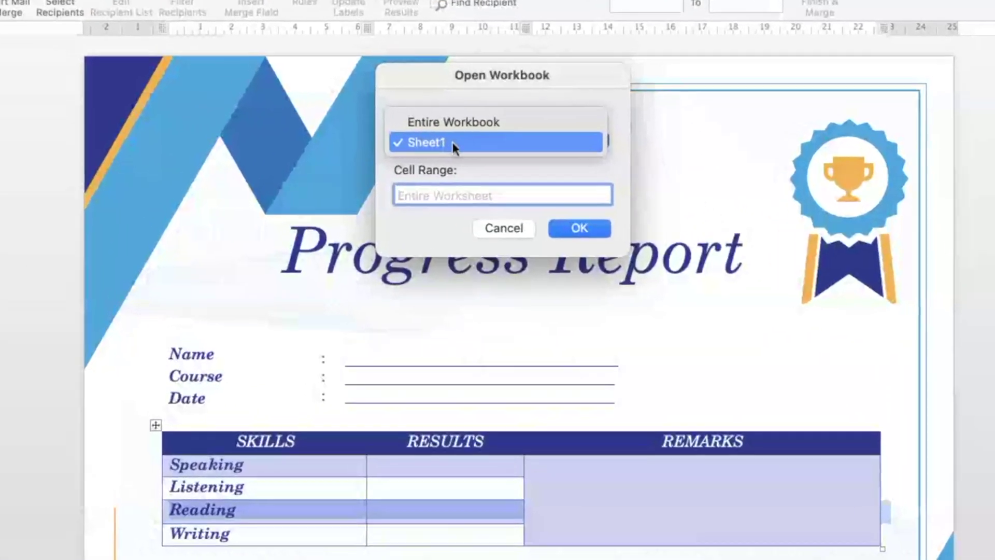
{"action": "left_click", "coordinate": [464, 155]}
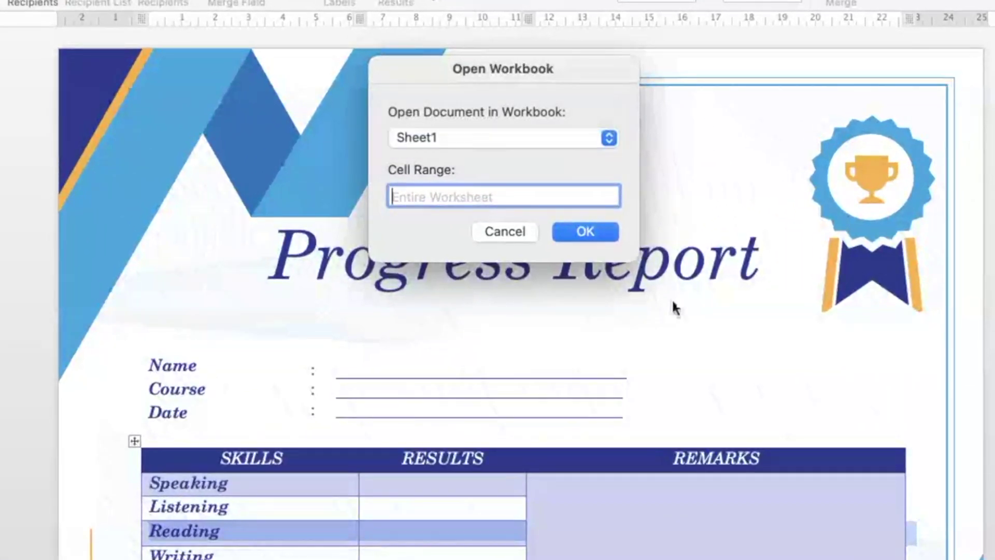
{"action": "left_click", "coordinate": [584, 234]}
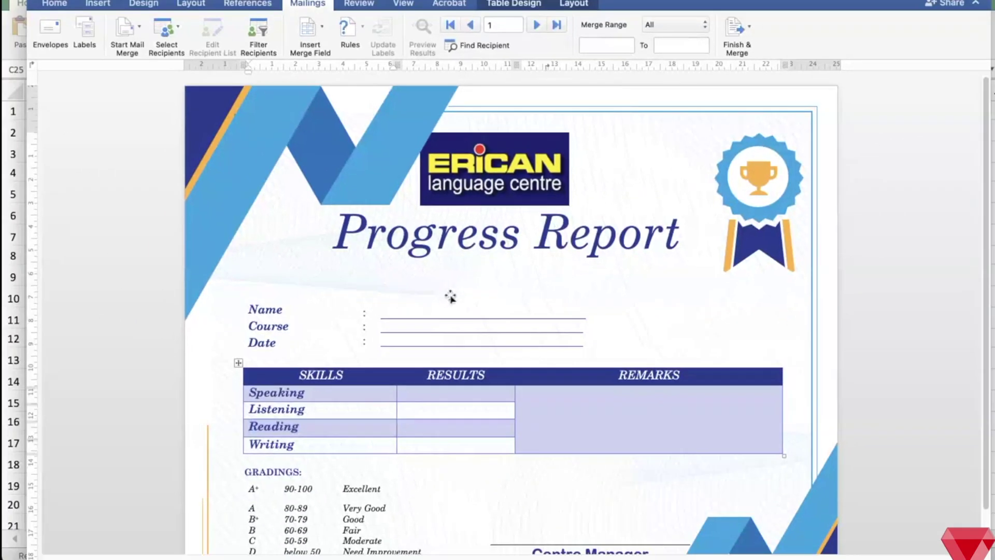
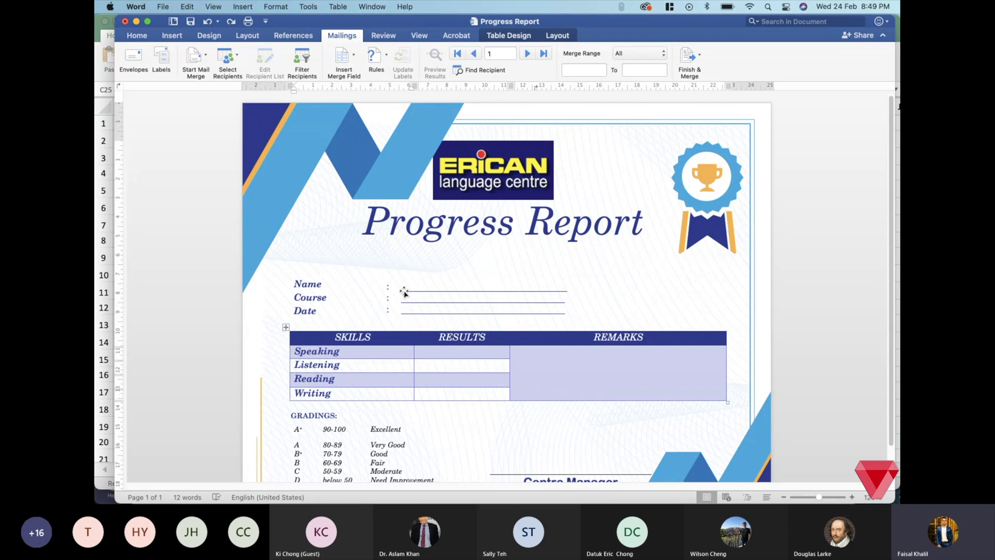
Step: Insert the Name_, Course and Date merge fields on the matching lines above the skills table
{"action": "left_click", "coordinate": [407, 292]}
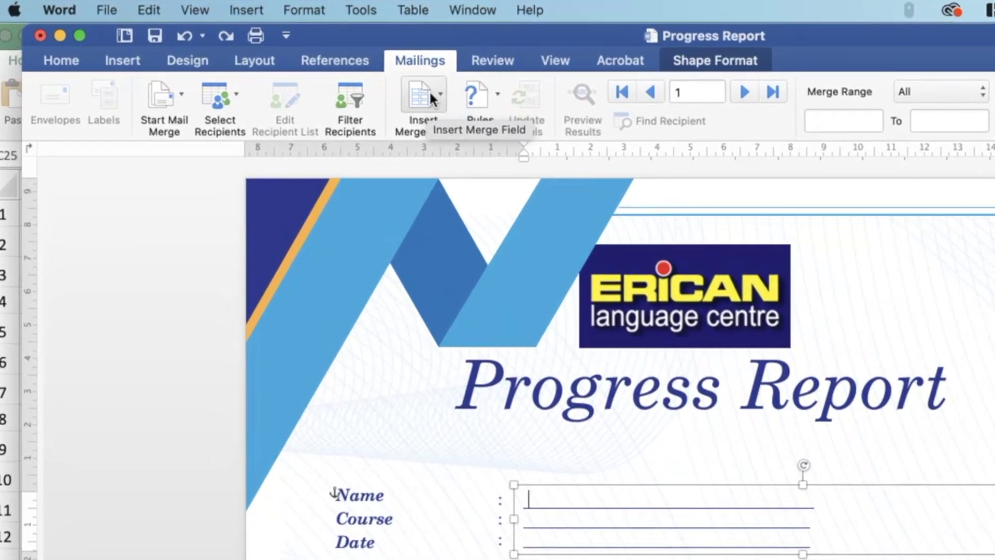
{"action": "left_click", "coordinate": [431, 99]}
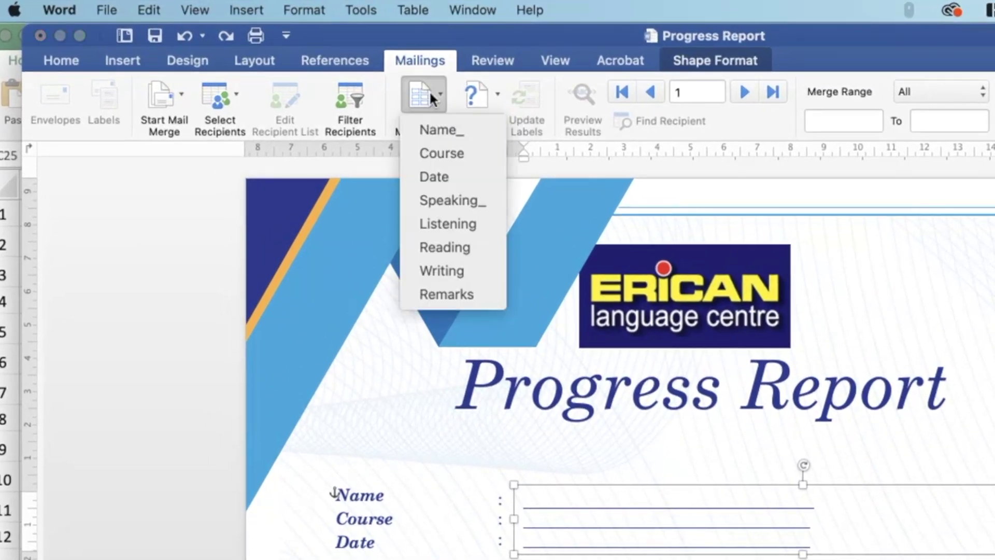
{"action": "left_click", "coordinate": [477, 134]}
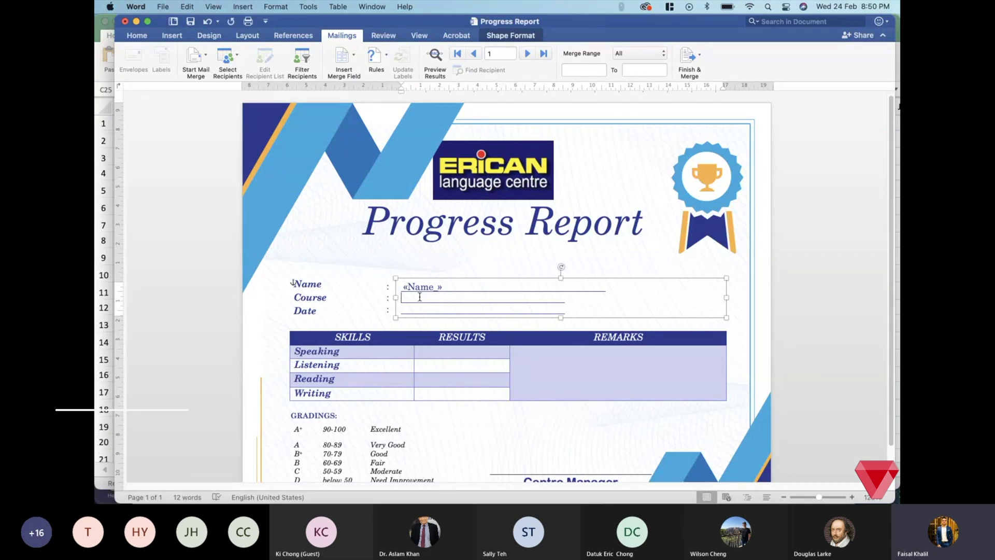
{"action": "left_click", "coordinate": [343, 57]}
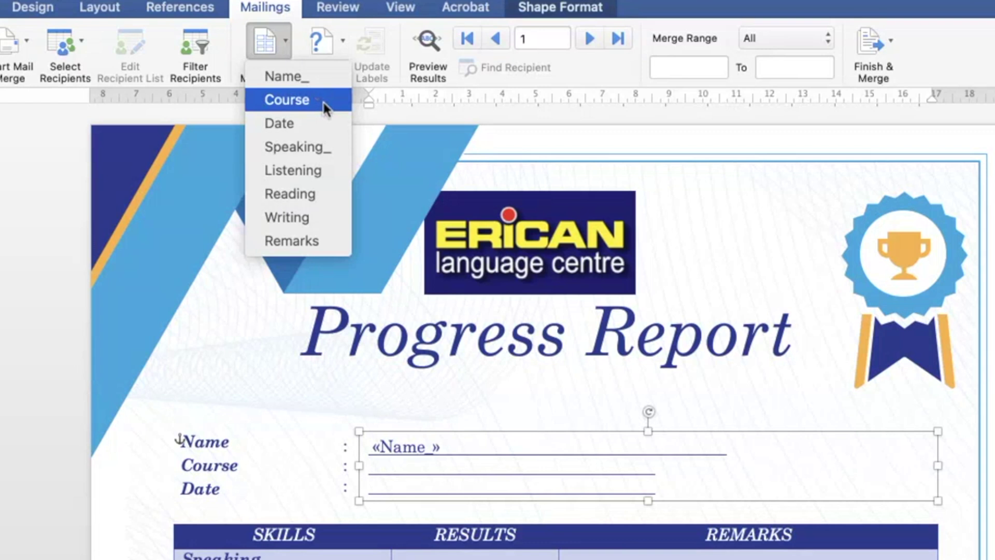
{"action": "left_click", "coordinate": [324, 102]}
{"action": "left_click", "coordinate": [369, 483]}
{"action": "left_click", "coordinate": [274, 52]}
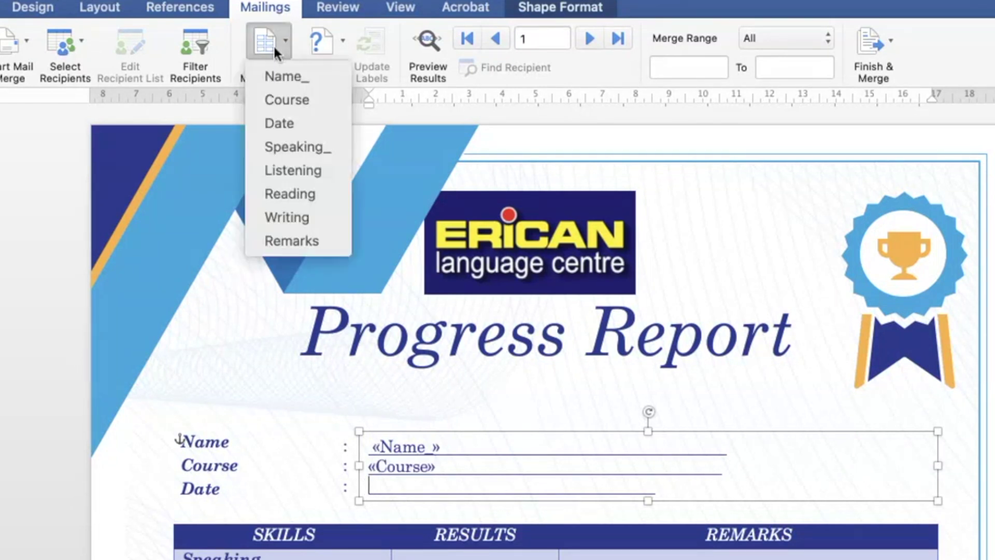
{"action": "left_click", "coordinate": [296, 125]}
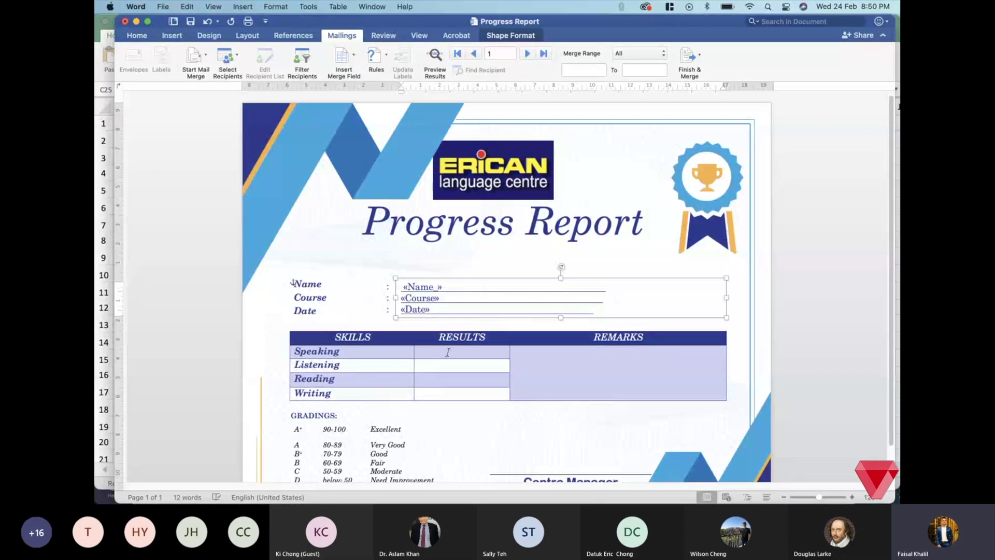
Step: Insert the Speaking_, Listening, Reading and Writing merge fields in the RESULTS cells of the matching skill rows
{"action": "left_click", "coordinate": [448, 352]}
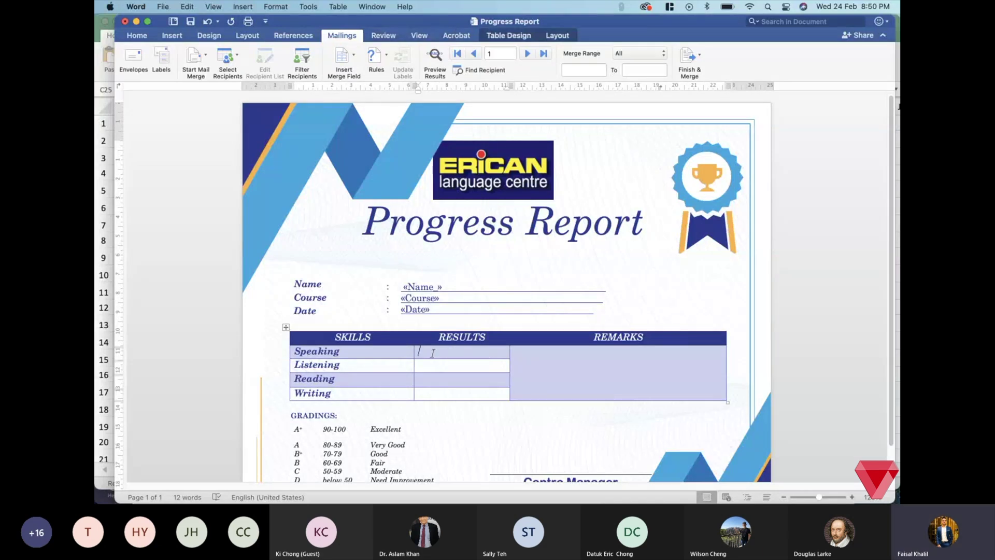
{"action": "left_click", "coordinate": [354, 64]}
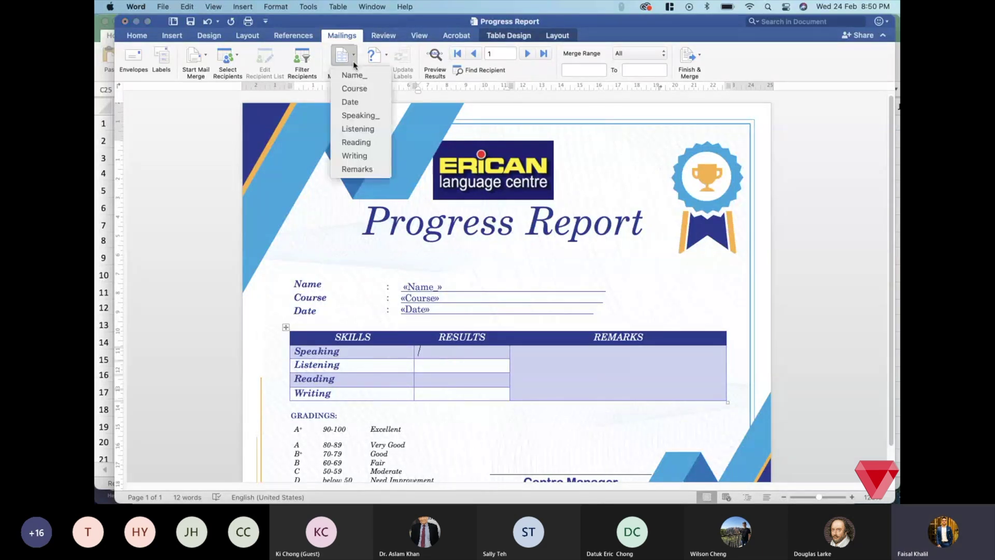
{"action": "left_click", "coordinate": [371, 116]}
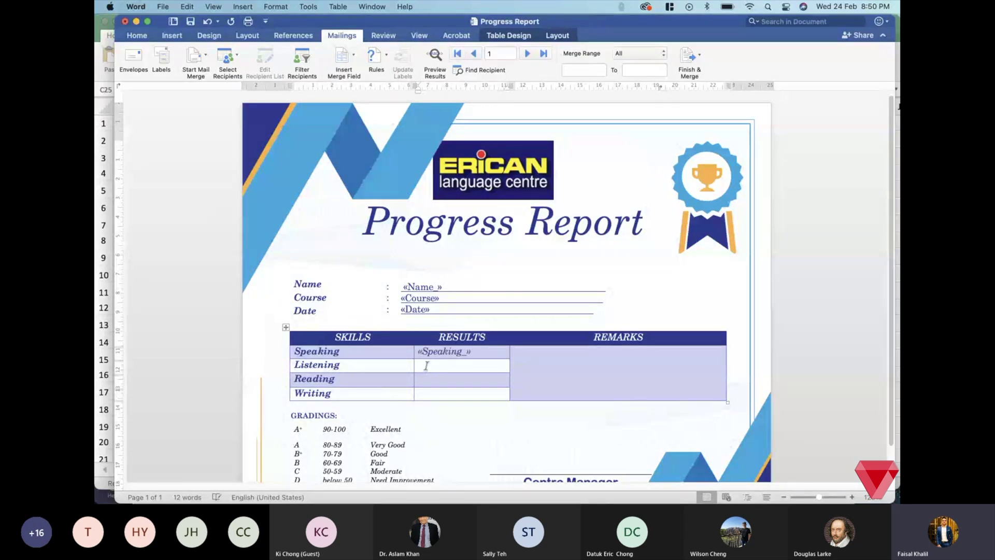
{"action": "left_click", "coordinate": [354, 58]}
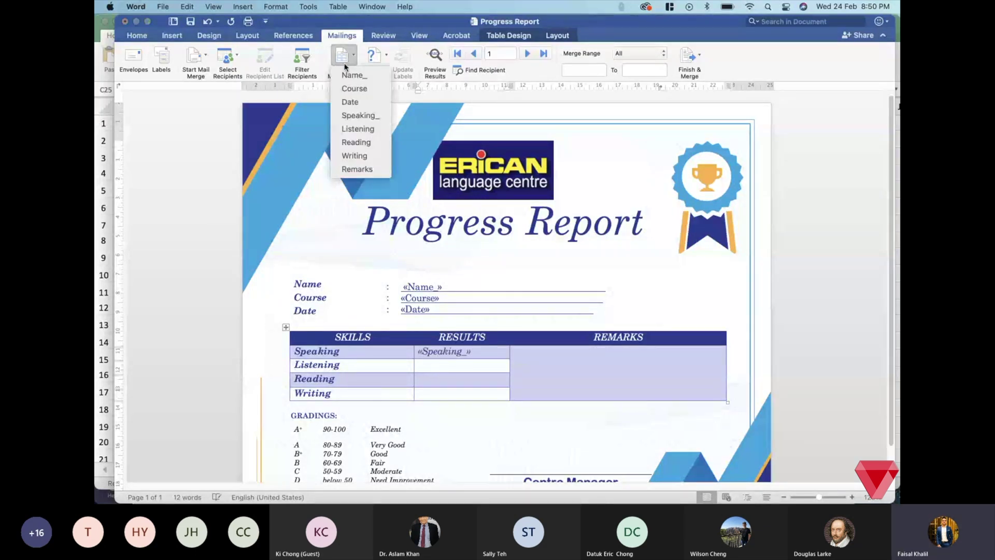
{"action": "left_click", "coordinate": [363, 130]}
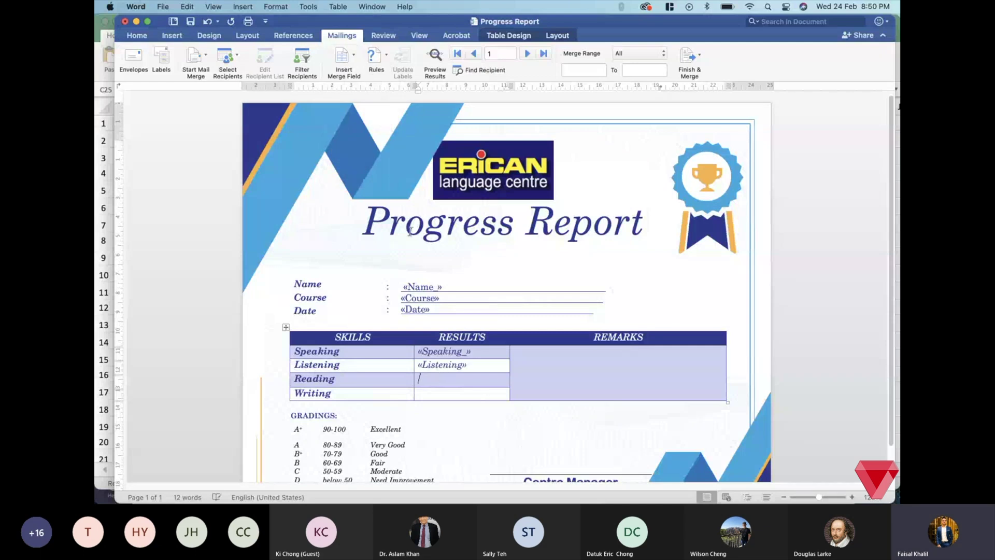
{"action": "left_click", "coordinate": [351, 52]}
{"action": "left_click", "coordinate": [355, 139]}
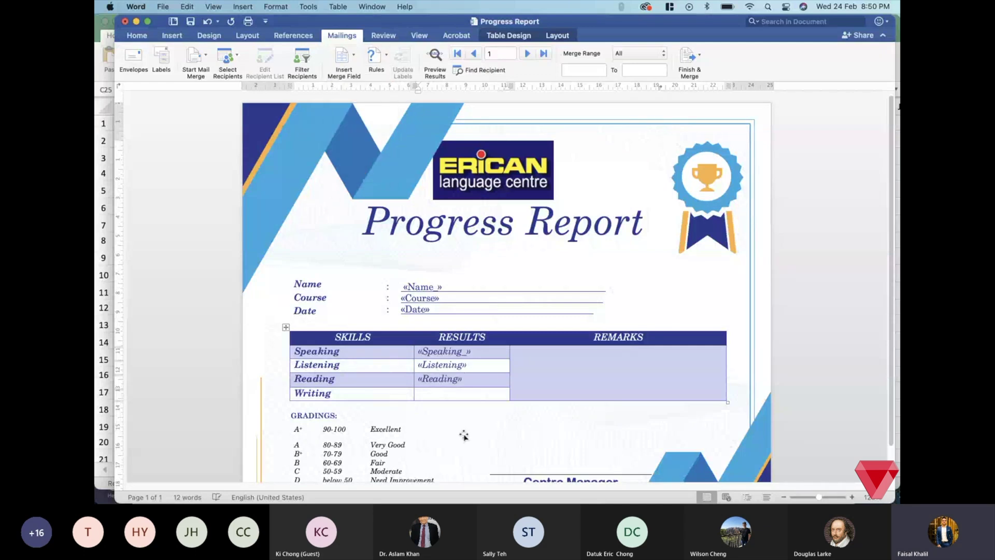
{"action": "left_click", "coordinate": [440, 392]}
{"action": "left_click", "coordinate": [350, 55]}
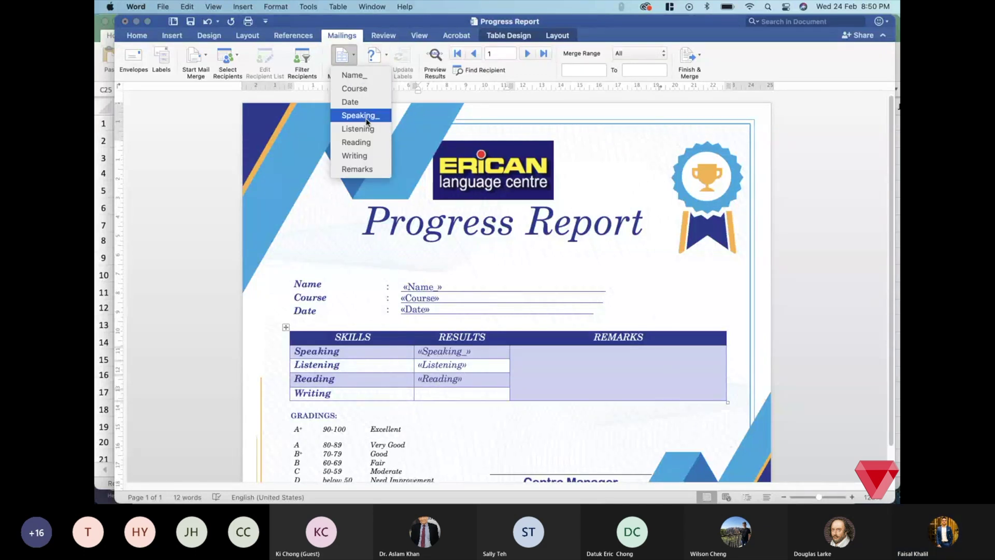
{"action": "left_click", "coordinate": [361, 156]}
Step: Insert the Remarks merge field in the REMARKS cell of the skills table
{"action": "left_click", "coordinate": [541, 364]}
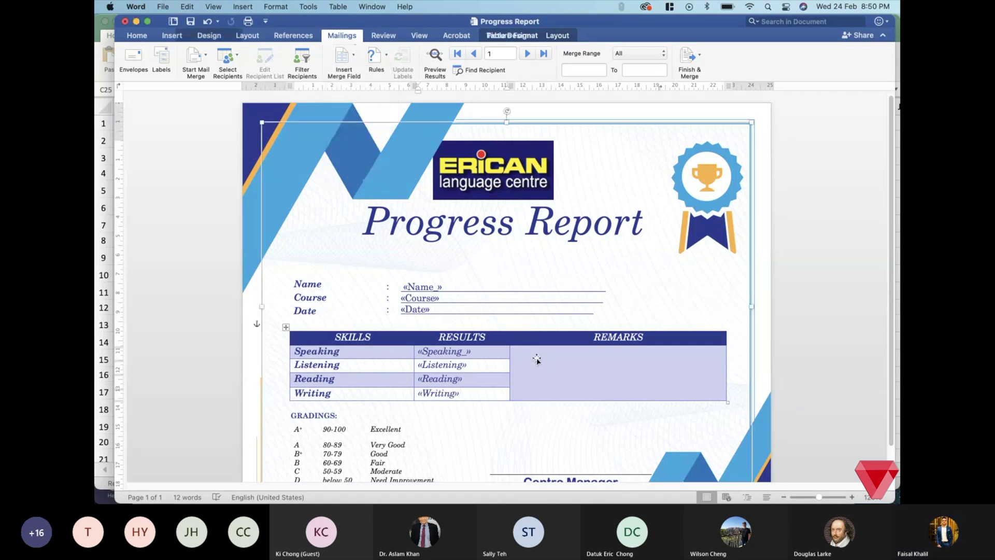
{"action": "left_click", "coordinate": [526, 354]}
{"action": "left_click", "coordinate": [343, 55]}
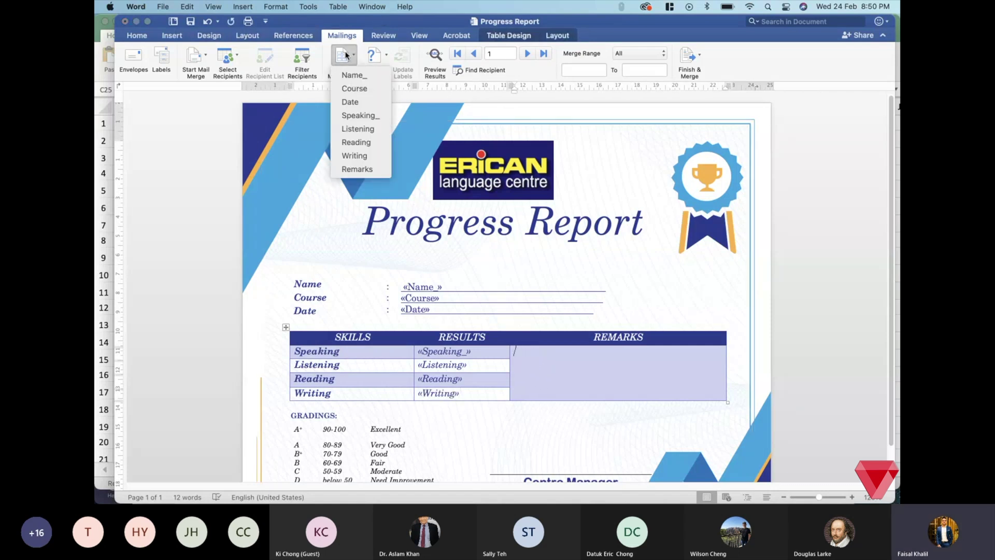
{"action": "left_click", "coordinate": [361, 170]}
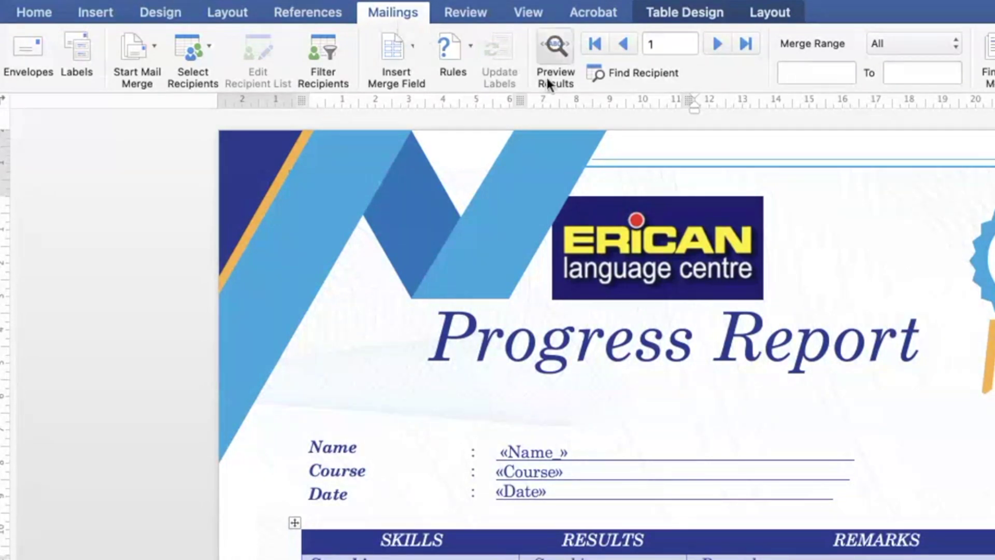
Step: Preview the merge results for record 1 and compare the filled report with the Student Records workbook in Excel
{"action": "left_click", "coordinate": [551, 51]}
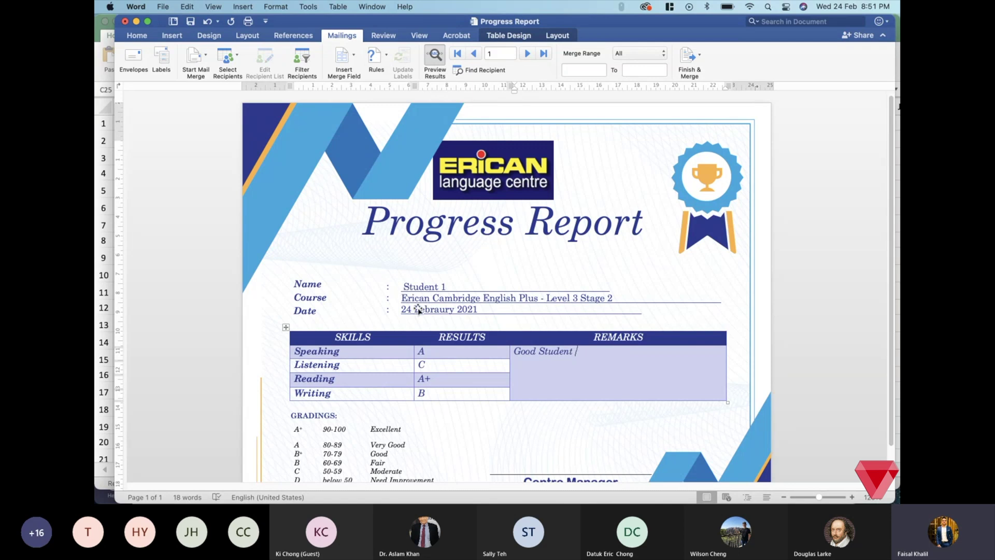
{"action": "left_click", "coordinate": [716, 301]}
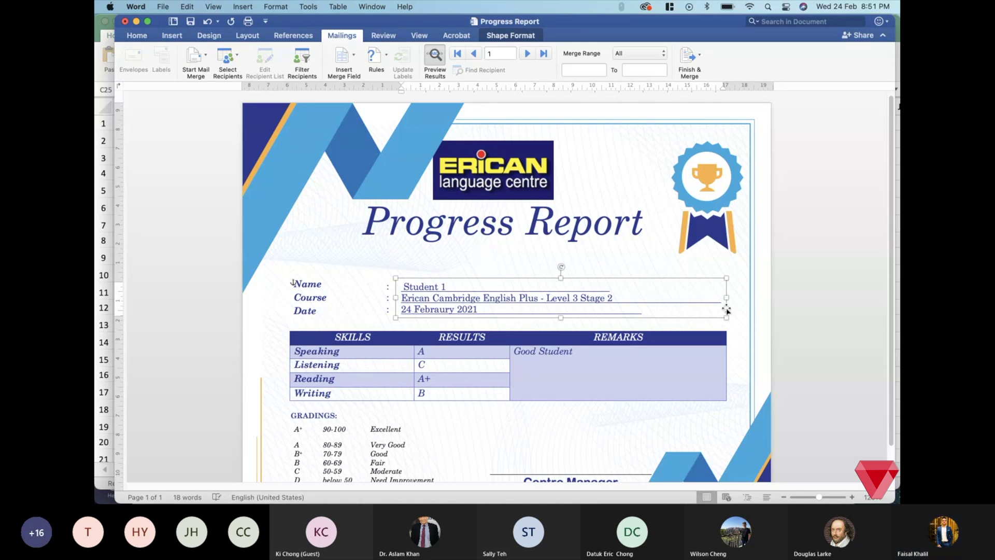
{"action": "left_click", "coordinate": [247, 351]}
{"action": "left_click", "coordinate": [361, 275]}
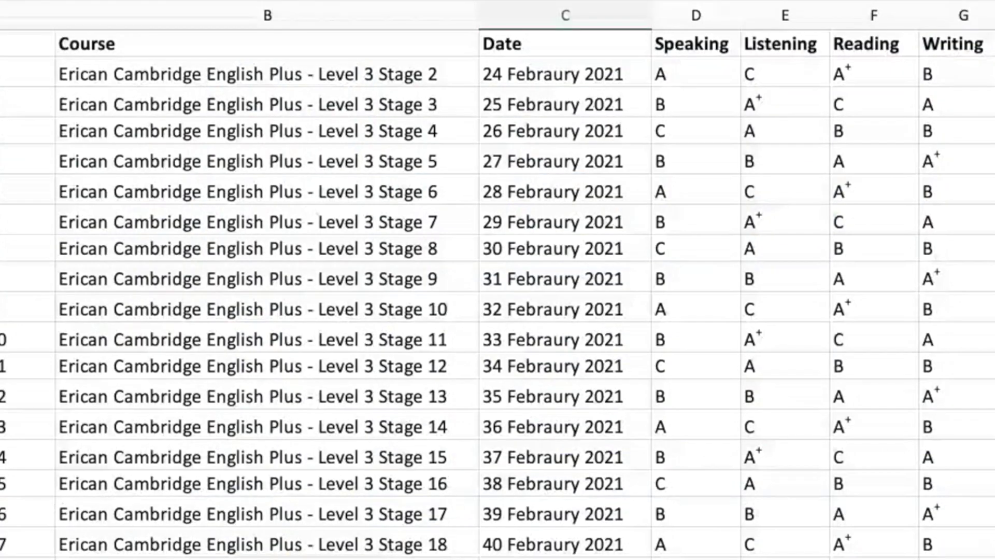
Step: Select the Student 1 row in the Student Records workbook in Excel and compare it with the Progress Report preview in Word
{"action": "left_click", "coordinate": [20, 74]}
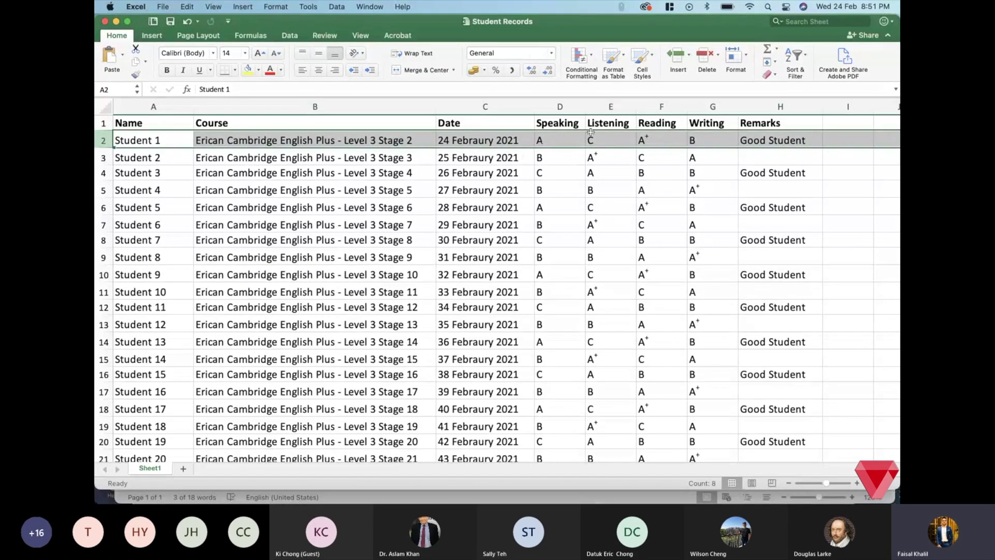
{"action": "key", "text": "super+Tab"}
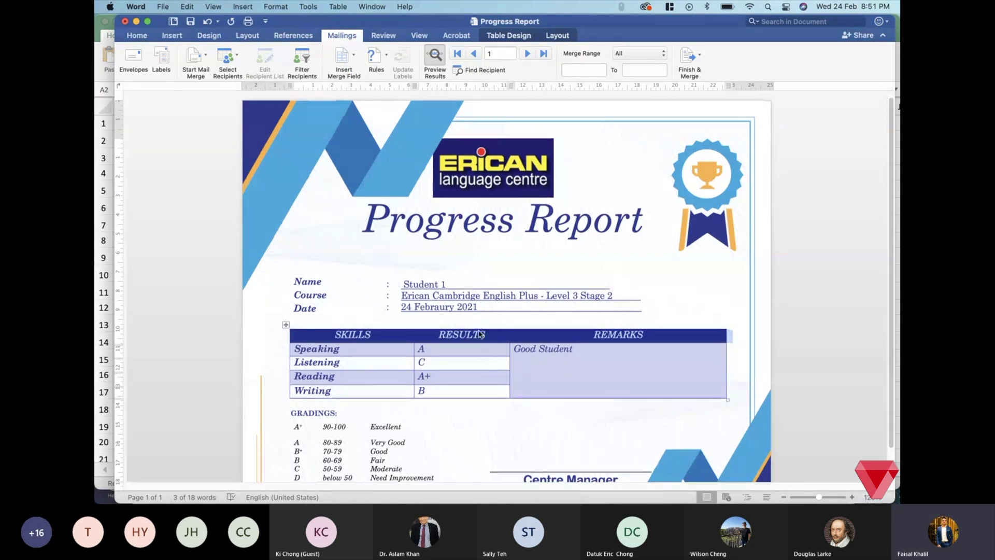
{"action": "left_click", "coordinate": [789, 282]}
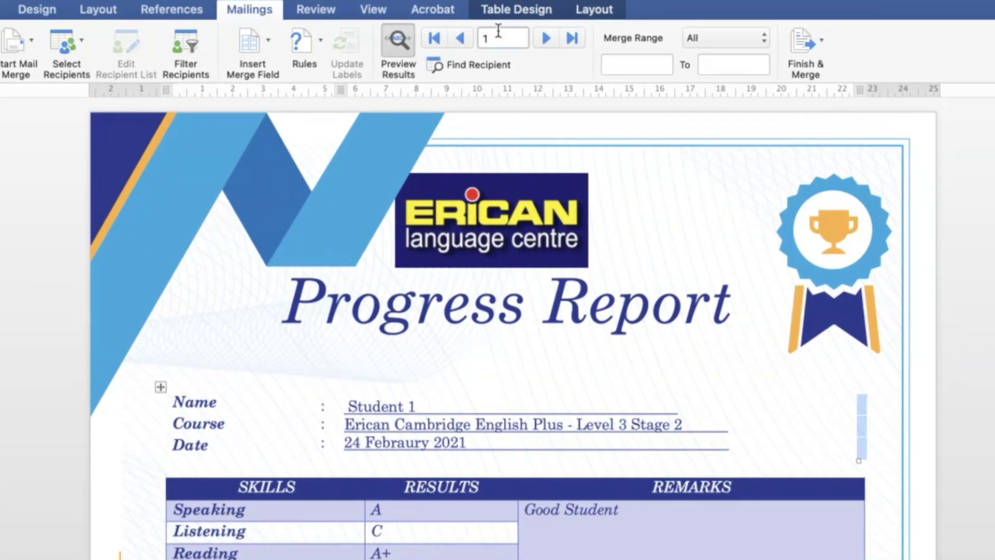
Step: Step through the merge preview record by record up to record 20 and check it against the Student Records workbook in Excel
{"action": "left_click", "coordinate": [496, 36]}
{"action": "left_click", "coordinate": [539, 38]}
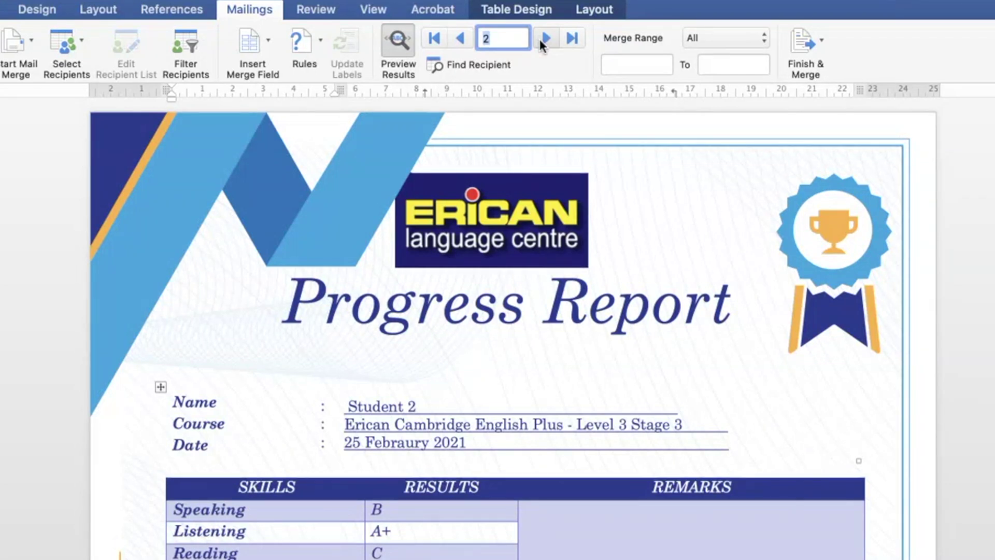
{"action": "left_click", "coordinate": [540, 39]}
{"action": "left_click", "coordinate": [539, 39]}
{"action": "left_click", "coordinate": [539, 39]}
{"action": "left_click", "coordinate": [542, 38]}
{"action": "left_click", "coordinate": [542, 38]}
{"action": "left_click", "coordinate": [543, 38]}
{"action": "left_click", "coordinate": [540, 39]}
{"action": "left_click", "coordinate": [539, 38]}
{"action": "left_click", "coordinate": [540, 39]}
{"action": "left_click", "coordinate": [540, 39]}
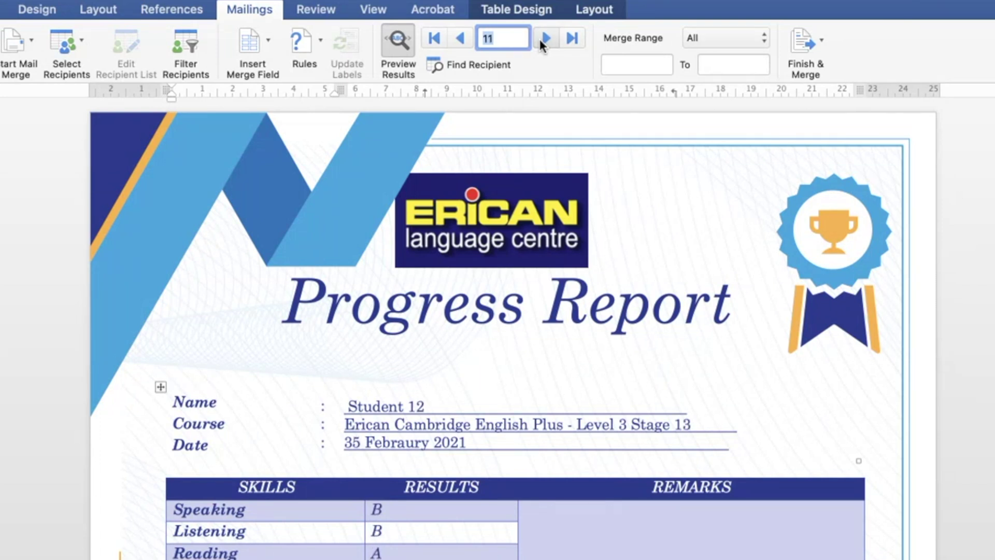
{"action": "left_click", "coordinate": [539, 39]}
{"action": "left_click", "coordinate": [540, 39]}
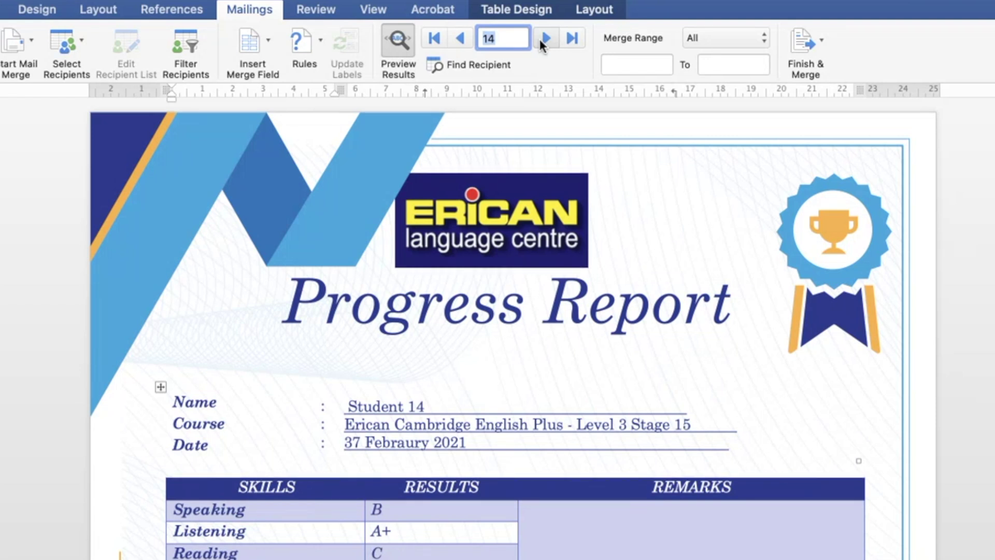
{"action": "left_click", "coordinate": [539, 39]}
{"action": "left_click", "coordinate": [539, 39]}
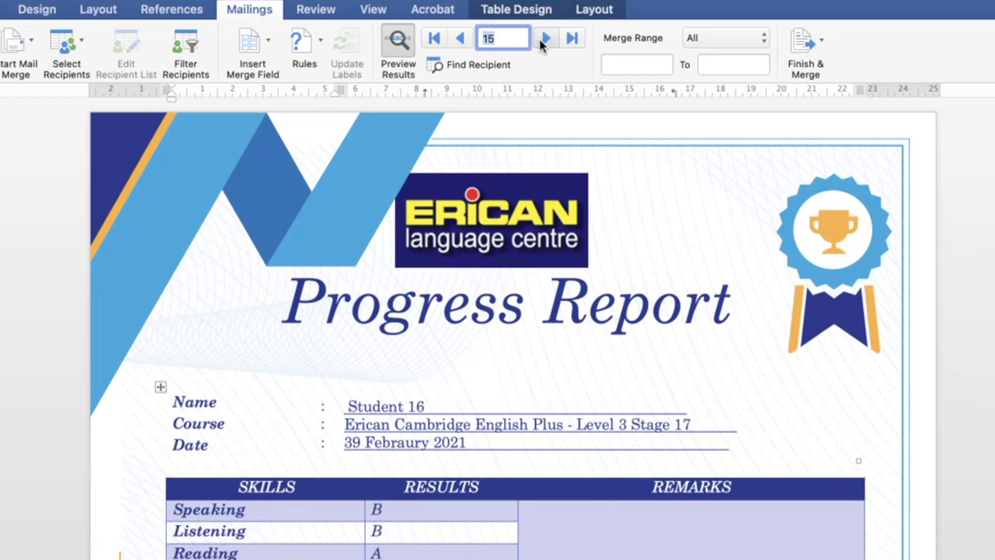
{"action": "left_click", "coordinate": [539, 39]}
{"action": "left_click", "coordinate": [540, 39]}
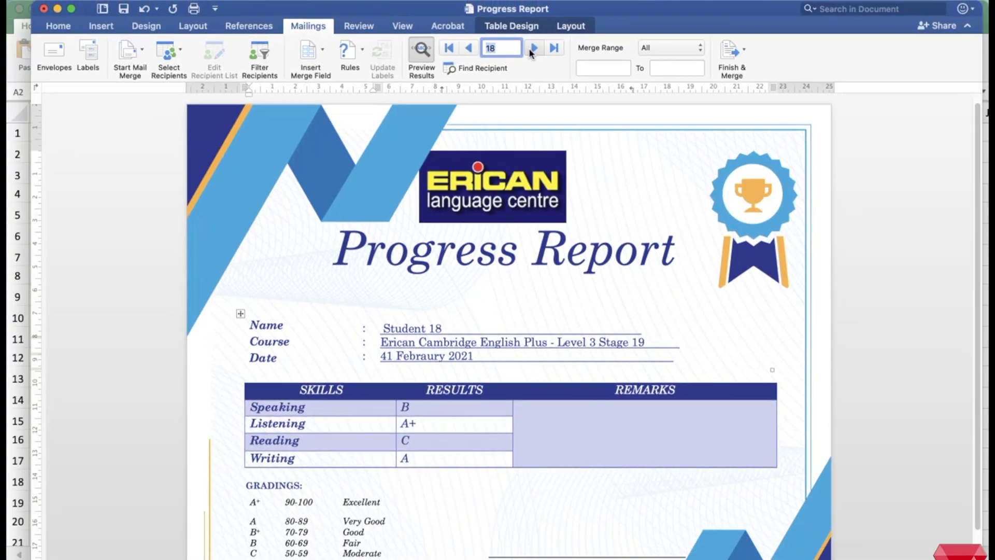
{"action": "left_click", "coordinate": [531, 48]}
{"action": "left_click", "coordinate": [531, 47]}
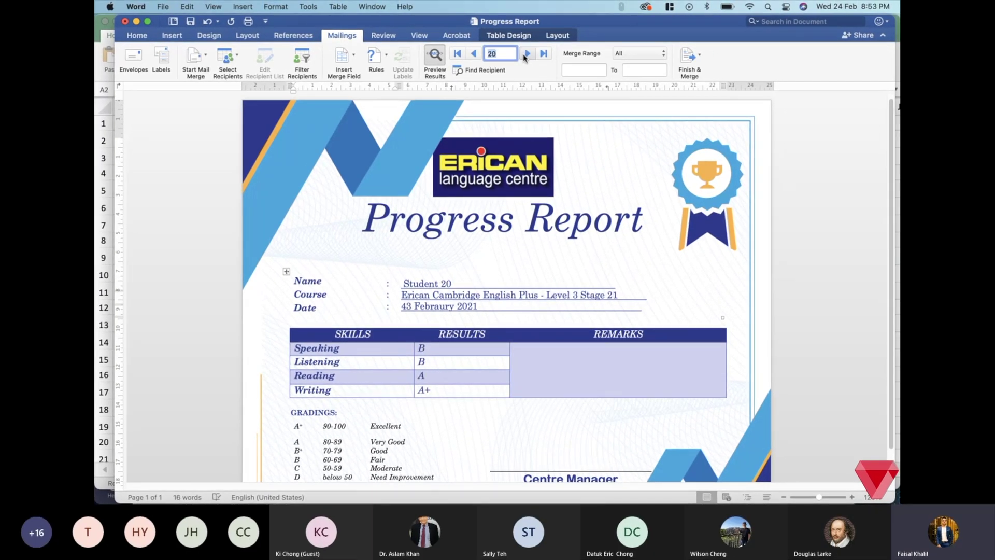
{"action": "key", "text": "super+Tab"}
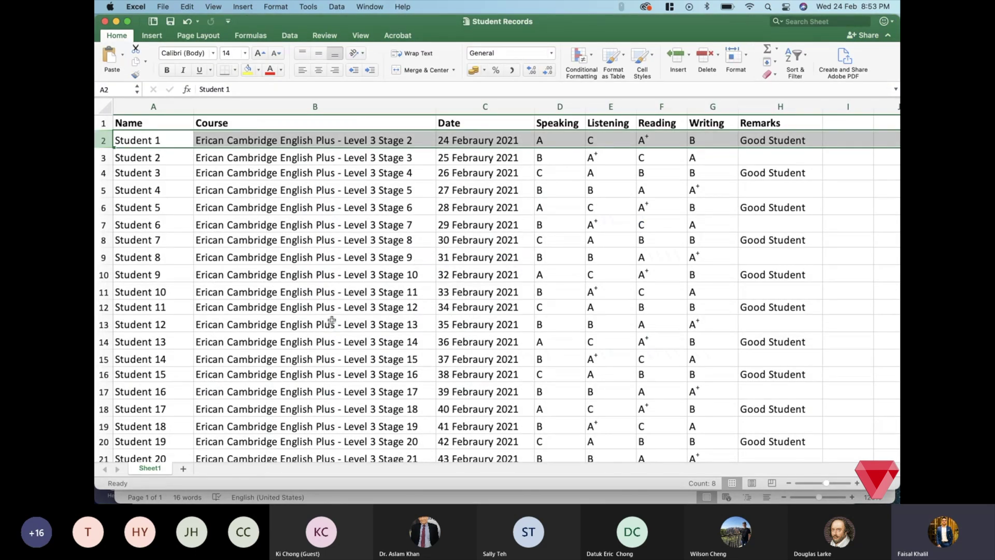
Step: Switch back to Word and step the merge preview backwards from record 20 to record 1
{"action": "key", "text": "super+Tab"}
{"action": "scroll", "coordinate": [338, 311], "scroll_direction": "down", "scroll_amount": 1}
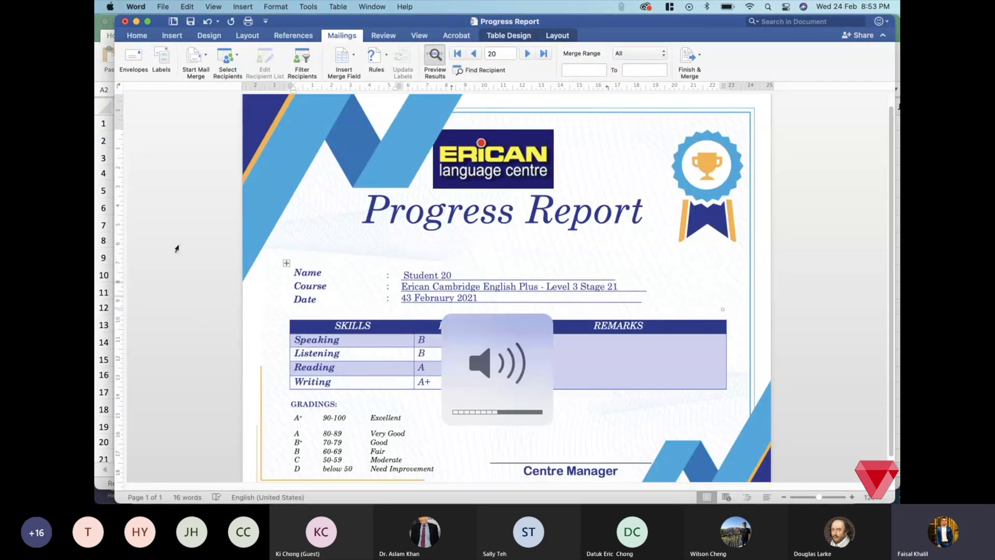
{"action": "left_click", "coordinate": [475, 54]}
{"action": "left_click", "coordinate": [475, 54]}
{"action": "left_click", "coordinate": [475, 54]}
{"action": "left_click", "coordinate": [475, 54]}
{"action": "left_click", "coordinate": [475, 54]}
{"action": "left_click", "coordinate": [474, 54]}
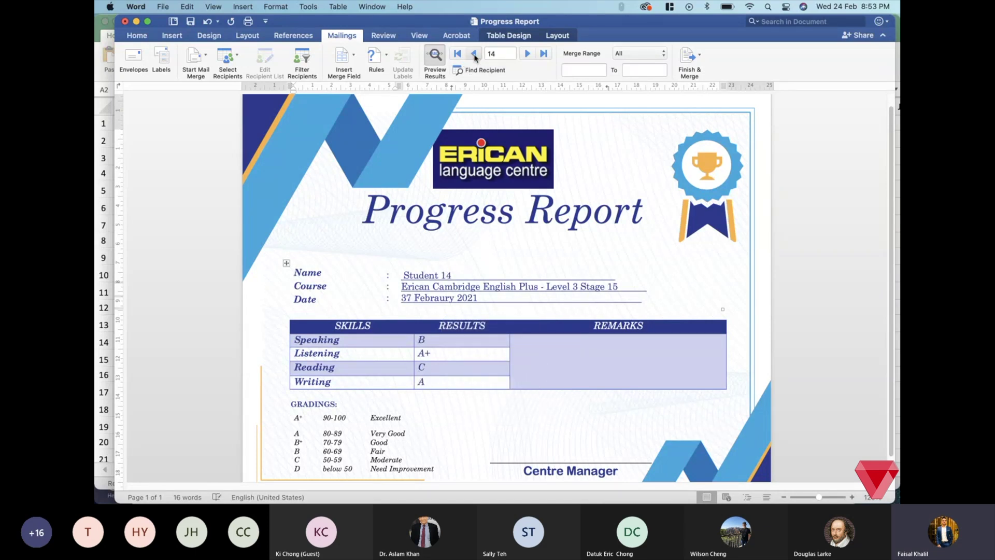
{"action": "left_click", "coordinate": [475, 54]}
{"action": "left_click", "coordinate": [475, 54]}
{"action": "left_click", "coordinate": [475, 54]}
{"action": "left_click", "coordinate": [474, 54]}
{"action": "left_click", "coordinate": [474, 54]}
{"action": "left_click", "coordinate": [475, 54]}
{"action": "left_click", "coordinate": [475, 54]}
{"action": "left_click", "coordinate": [474, 54]}
{"action": "left_click", "coordinate": [475, 54]}
{"action": "left_click", "coordinate": [475, 54]}
{"action": "left_click", "coordinate": [475, 54]}
{"action": "left_click", "coordinate": [474, 54]}
{"action": "left_click", "coordinate": [475, 54]}
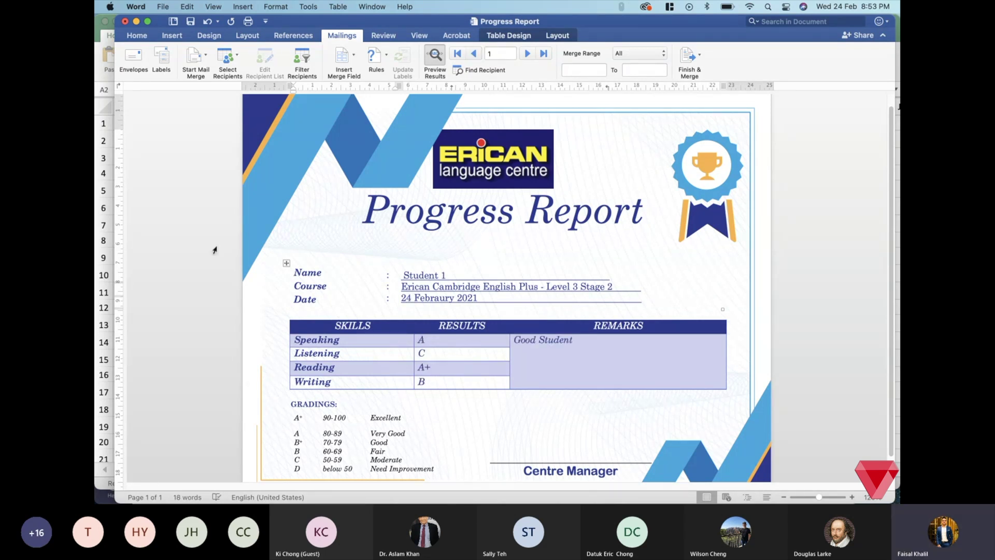
Step: Export the record 1 report as a PDF named Student 1 in the Erican folder, accepting the small margins
{"action": "left_click", "coordinate": [162, 6]}
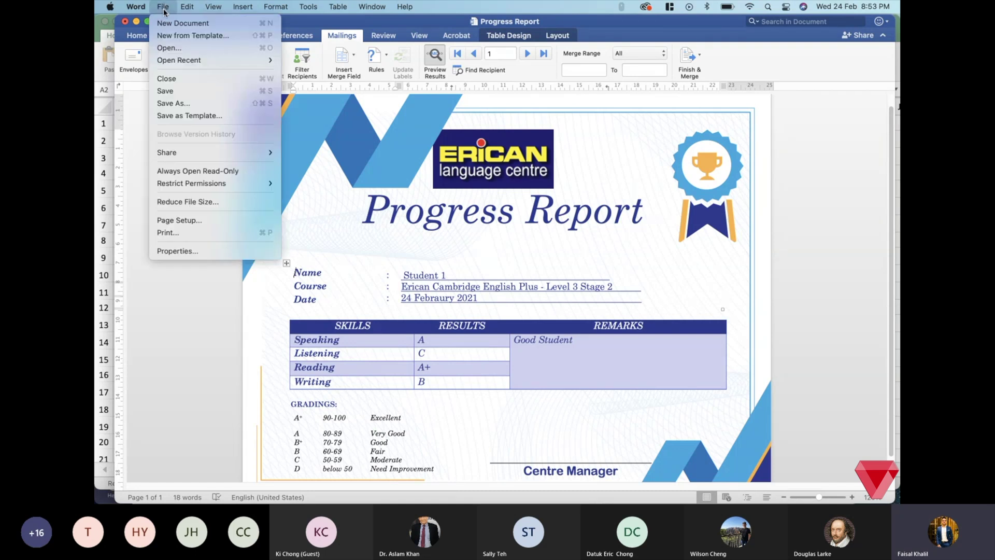
{"action": "left_click", "coordinate": [167, 105]}
{"action": "left_click", "coordinate": [582, 327]}
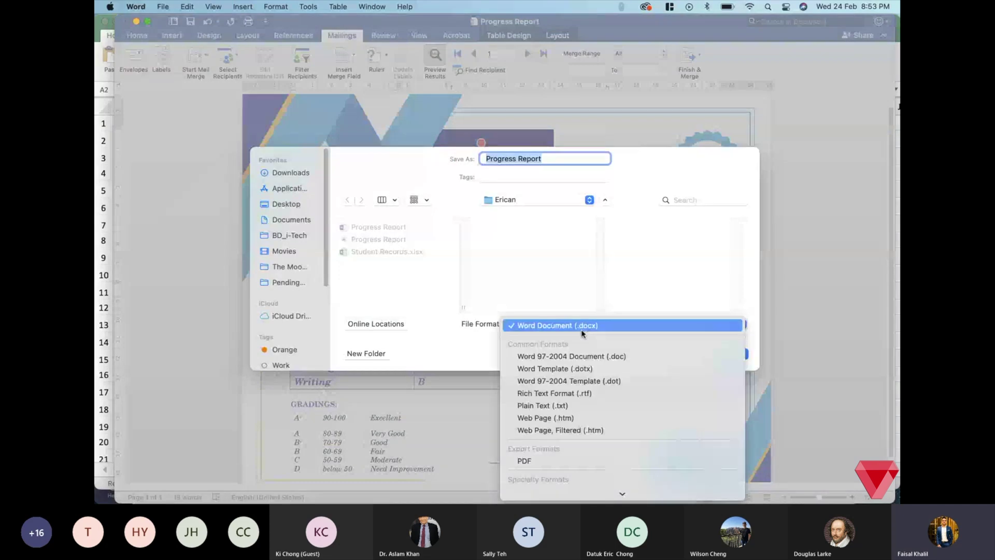
{"action": "left_click", "coordinate": [565, 461]}
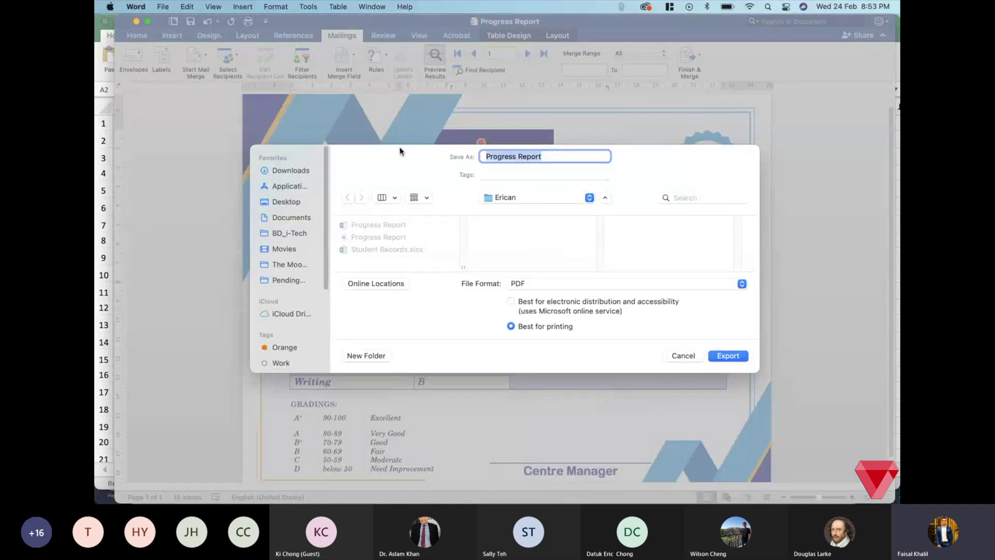
{"action": "type", "text": "Student "}
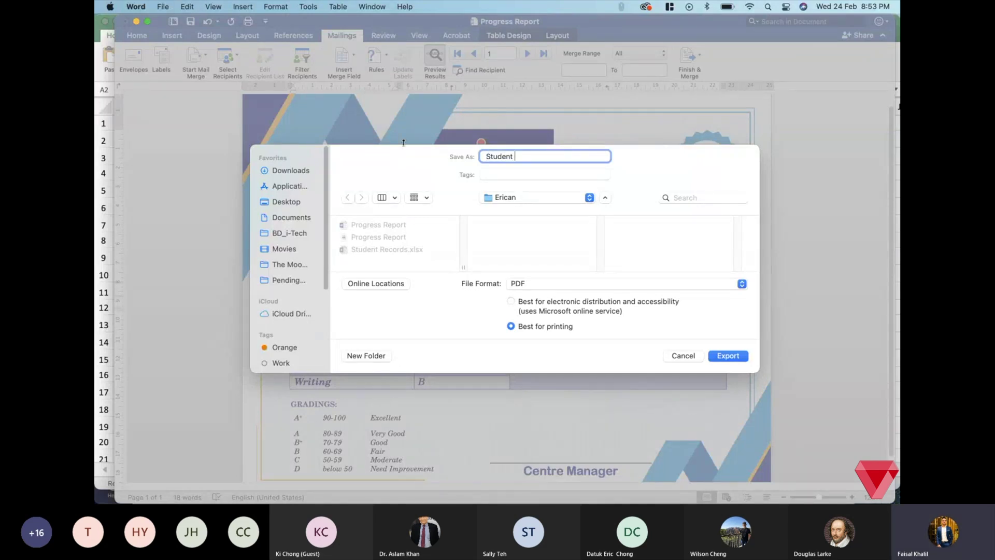
{"action": "type", "text": "1"}
{"action": "left_click", "coordinate": [723, 357]}
{"action": "left_click", "coordinate": [530, 235]}
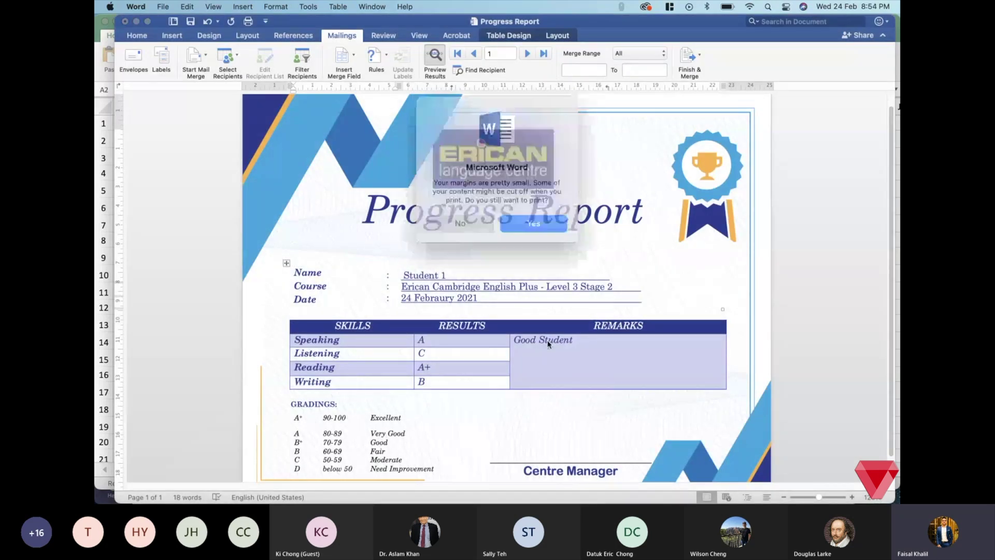
{"action": "left_click", "coordinate": [530, 219]}
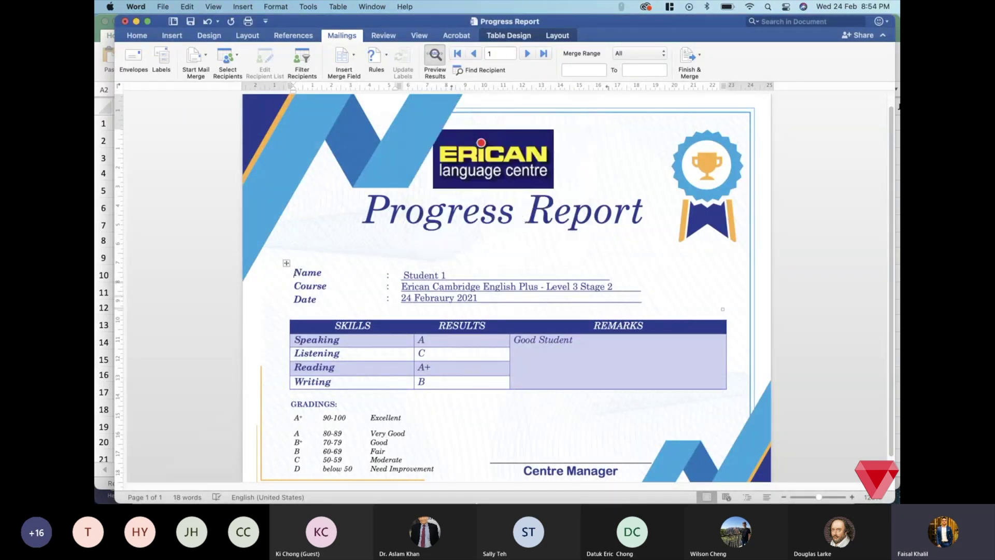
Step: Open the Student 1 PDF from the Erican folder in Finder, examine the whole report and close it
{"action": "mouse_move", "coordinate": [202, 488]}
{"action": "left_click", "coordinate": [138, 480]}
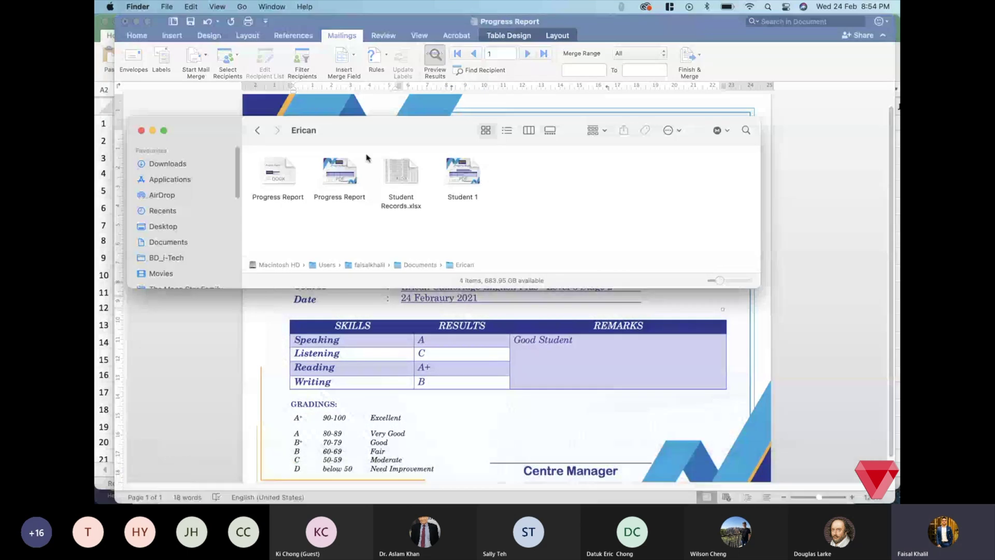
{"action": "double_click", "coordinate": [453, 177]}
{"action": "scroll", "coordinate": [508, 321], "scroll_direction": "down", "scroll_amount": 5}
{"action": "scroll", "coordinate": [506, 325], "scroll_direction": "up", "scroll_amount": 5}
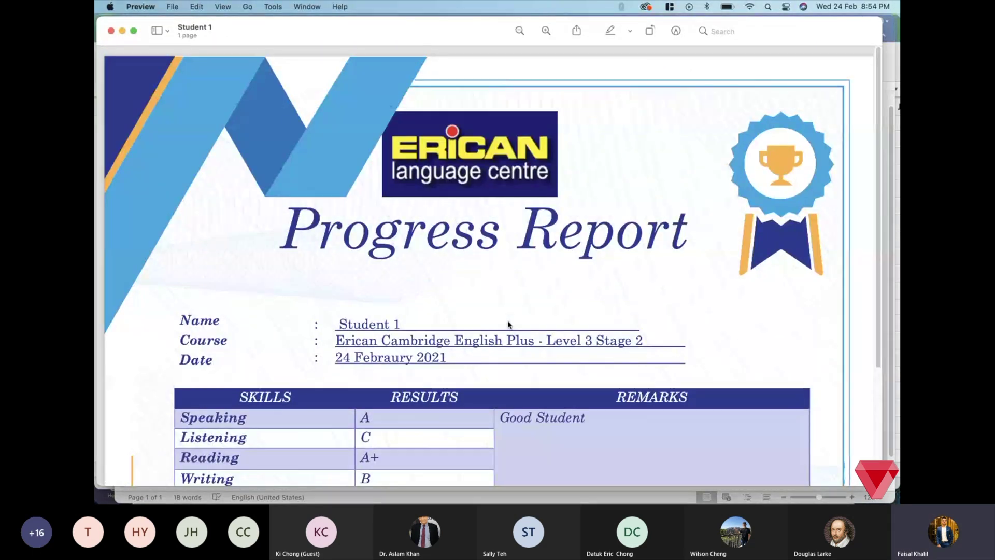
{"action": "scroll", "coordinate": [501, 306], "scroll_direction": "down", "scroll_amount": 5}
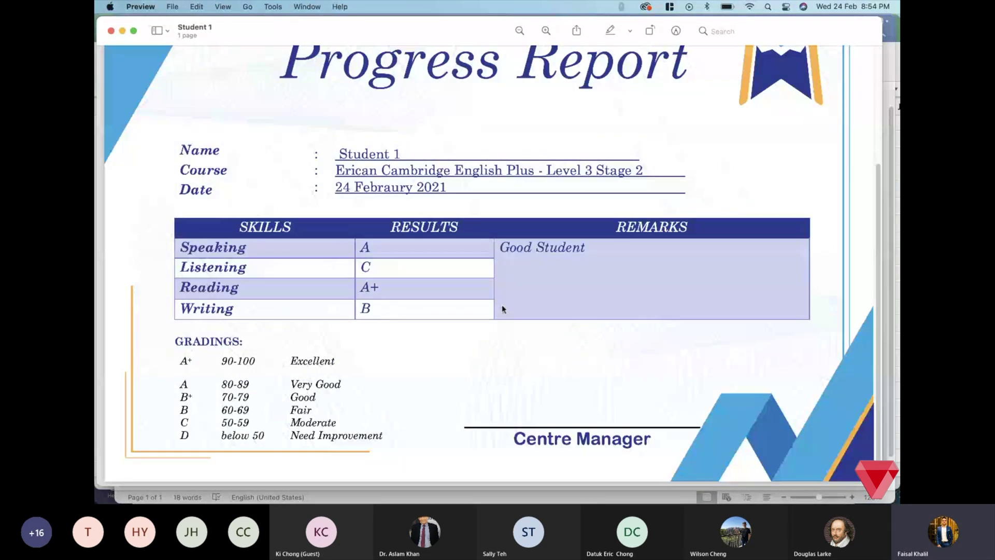
{"action": "left_click", "coordinate": [111, 30]}
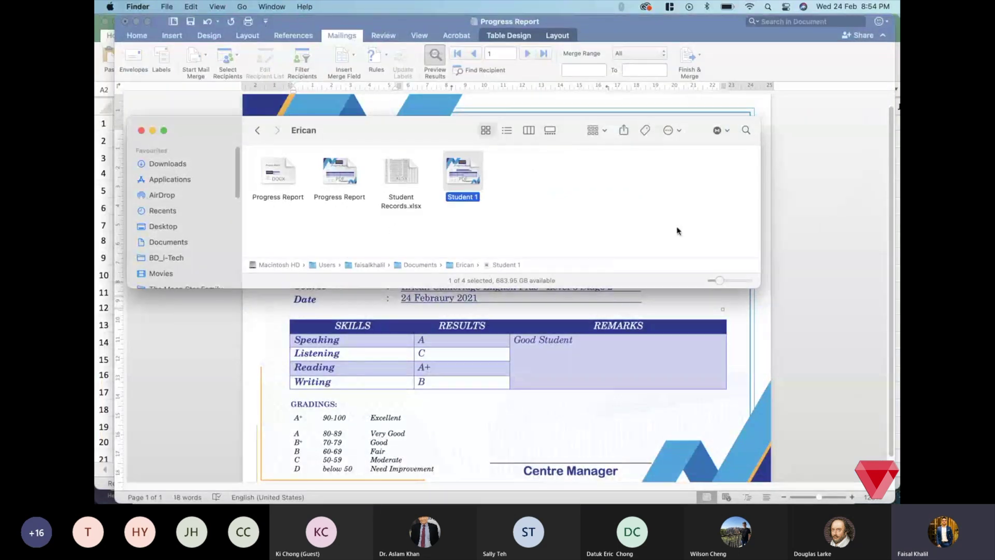
Step: Switch to Word, advance the merge preview to record 2 and export that report as a PDF named Student 2
{"action": "left_click", "coordinate": [767, 197]}
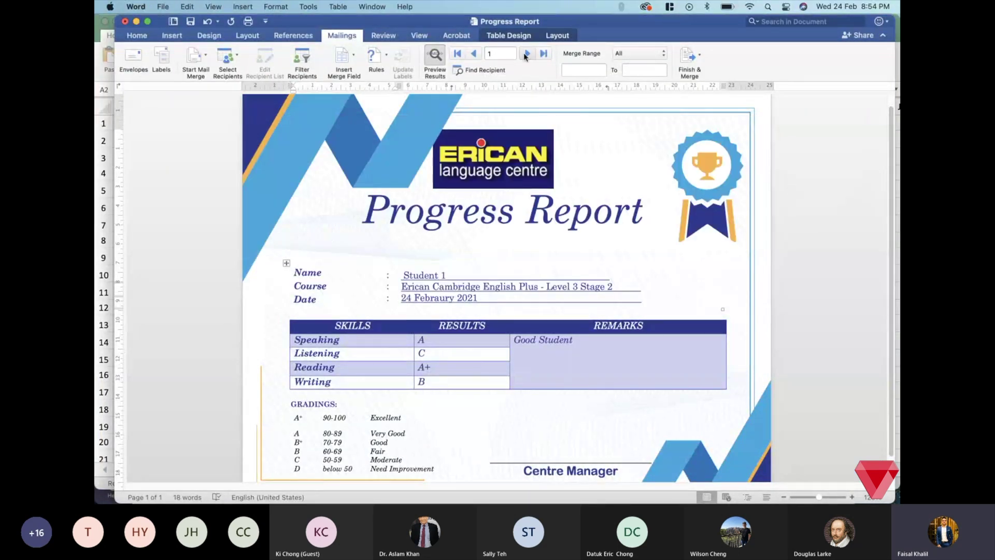
{"action": "left_click", "coordinate": [526, 53]}
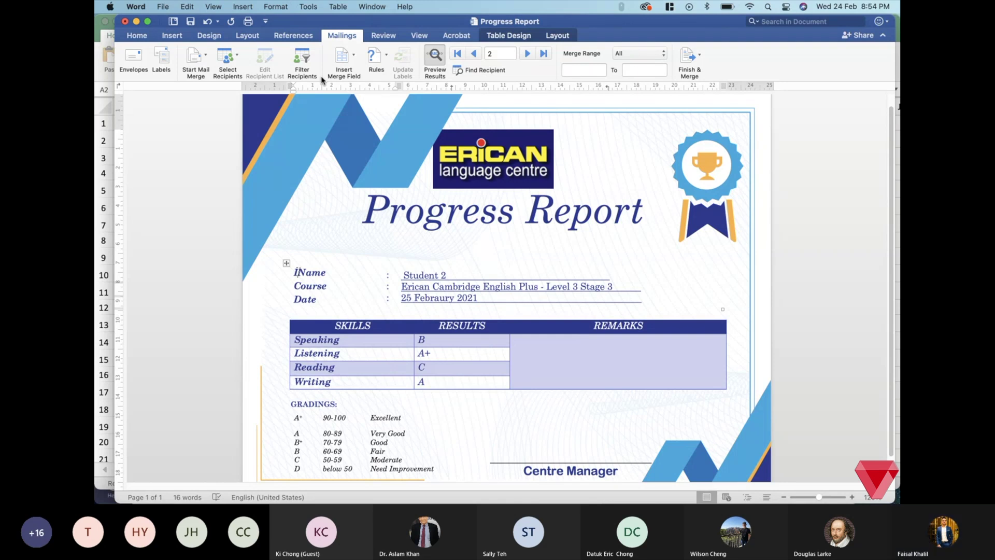
{"action": "key", "text": "super+shift+s"}
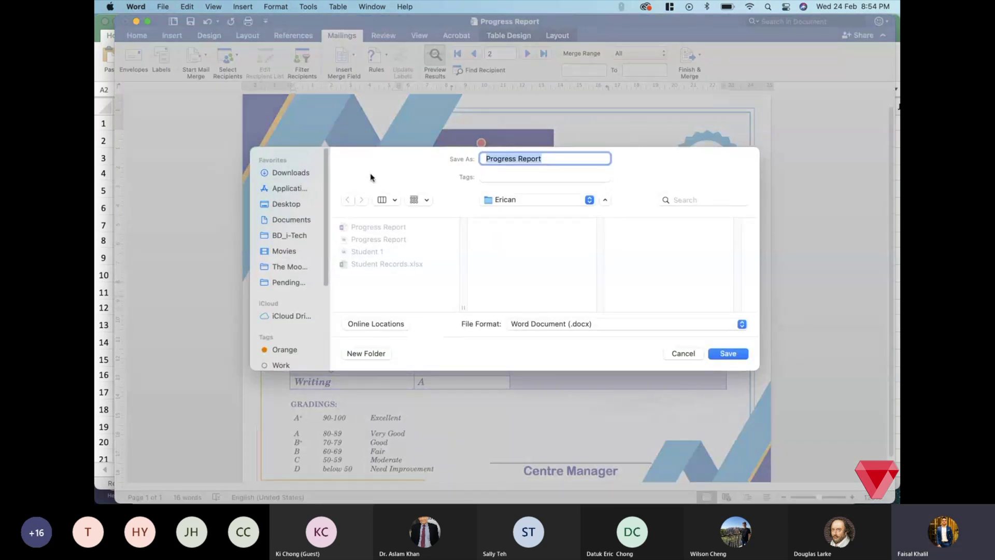
{"action": "left_click", "coordinate": [544, 324]}
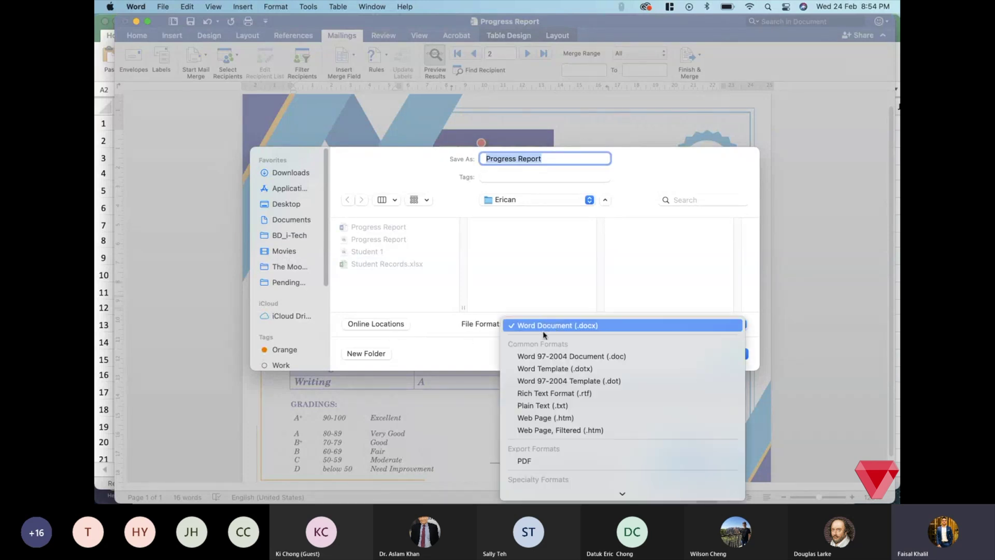
{"action": "left_click", "coordinate": [548, 461]}
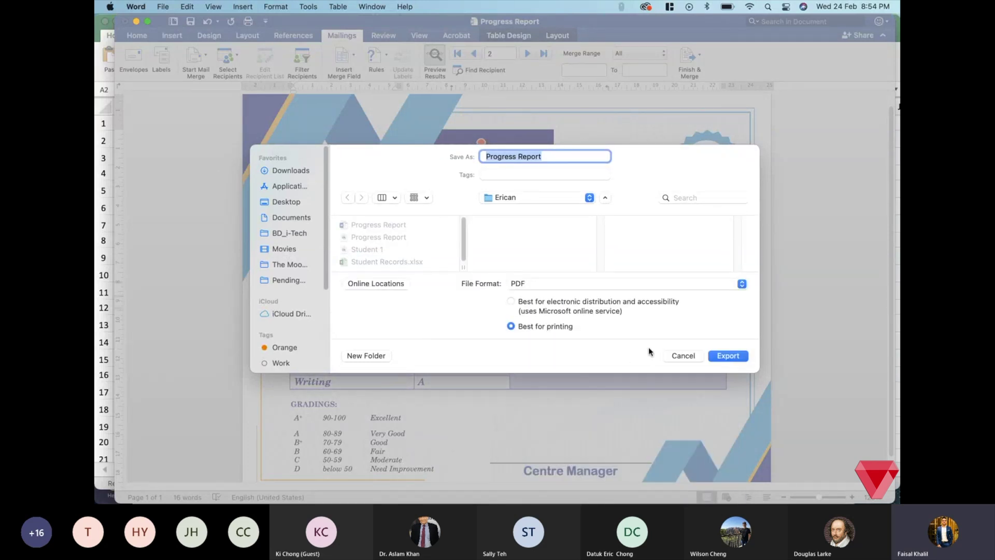
{"action": "type", "text": "Student 2"}
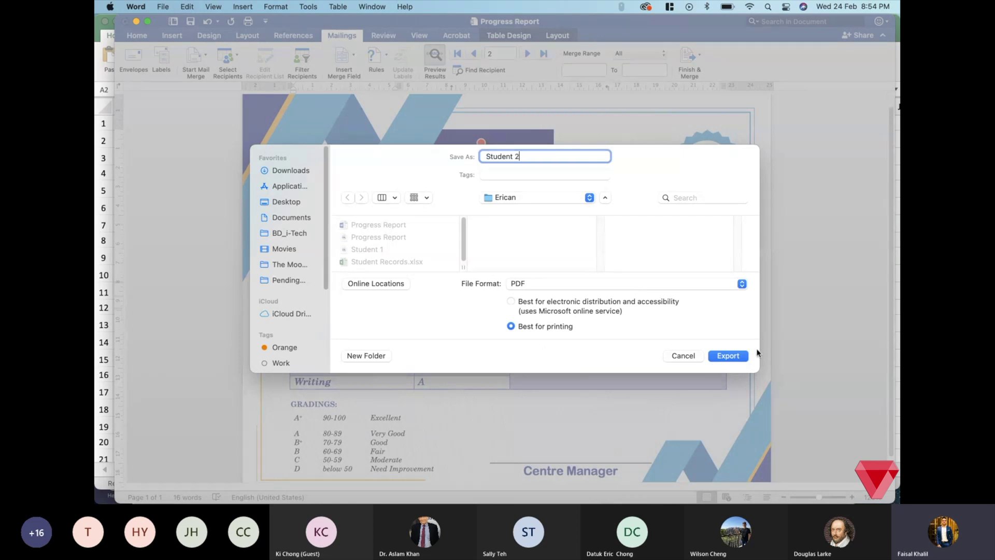
{"action": "left_click", "coordinate": [728, 355]}
Step: Advance the merge preview to record 3 and export that report as a PDF named Student 3
{"action": "left_click", "coordinate": [528, 54]}
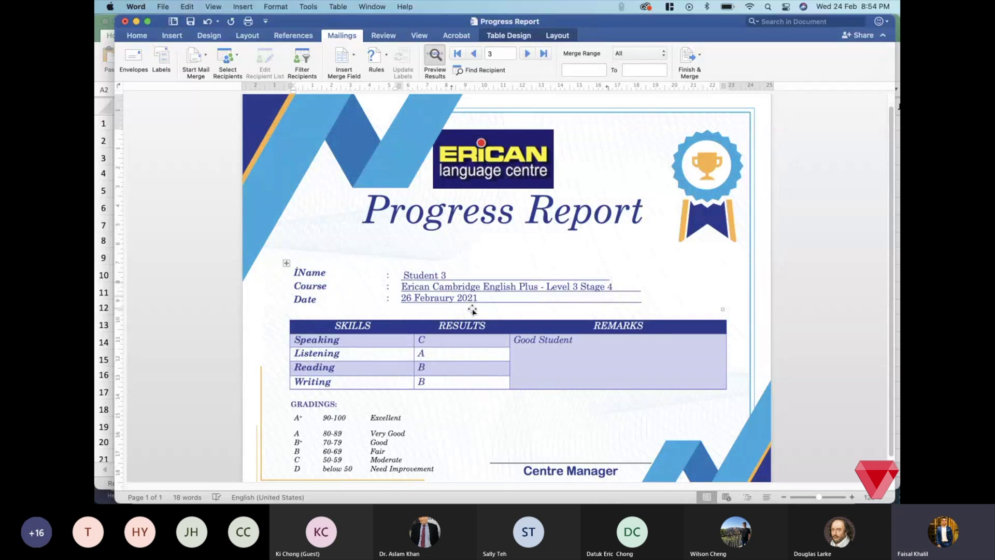
{"action": "key", "text": "super+shift+s"}
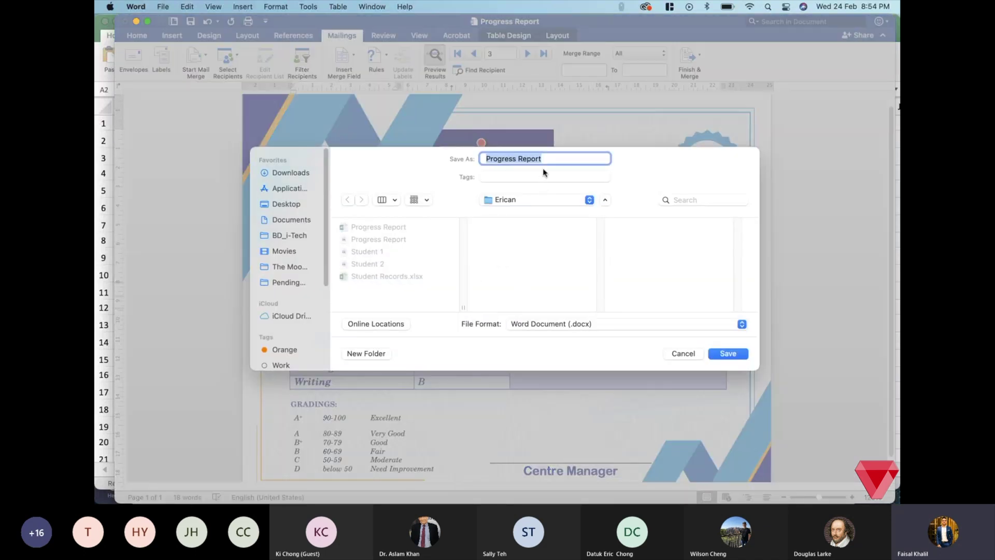
{"action": "type", "text": "Student 3"}
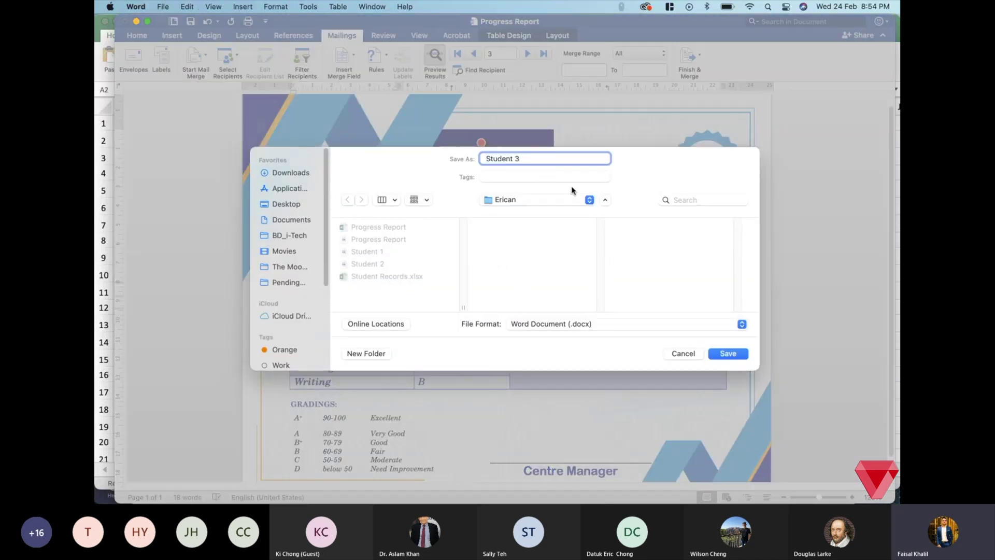
{"action": "left_click", "coordinate": [633, 324]}
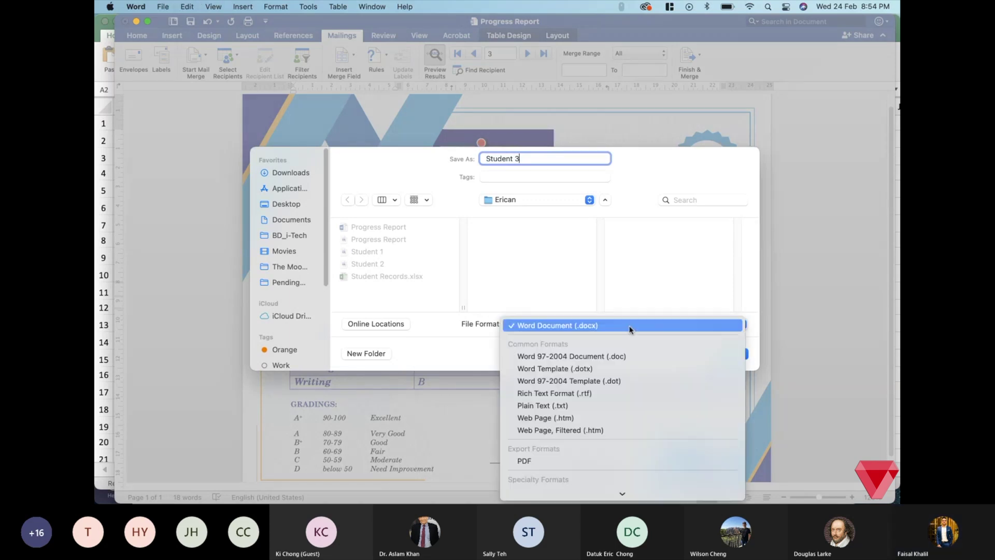
{"action": "left_click", "coordinate": [612, 460]}
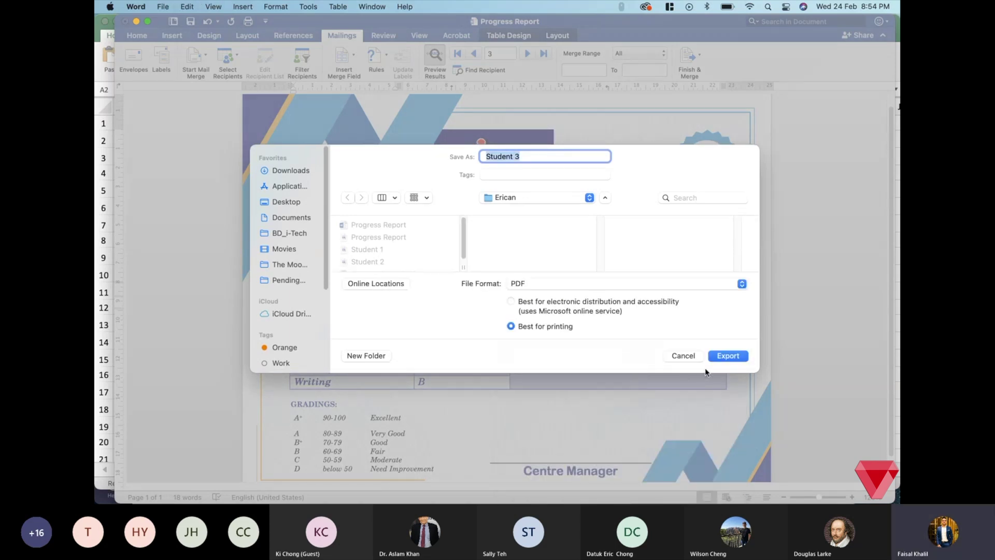
{"action": "left_click", "coordinate": [728, 354]}
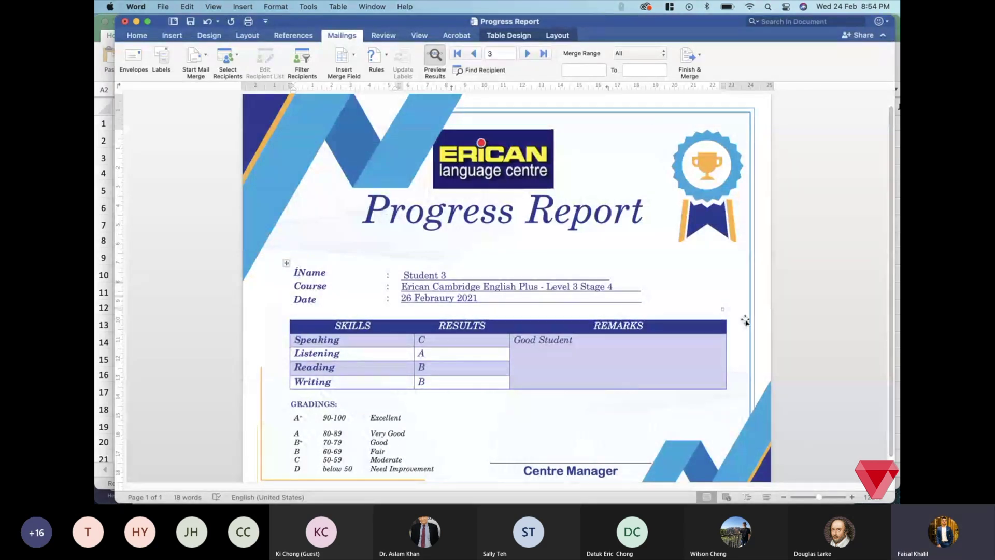
Step: Check the Student 1, Student 2 and Student 3 PDFs in the Erican folder in Finder, then return to Word
{"action": "key", "text": "super+Tab"}
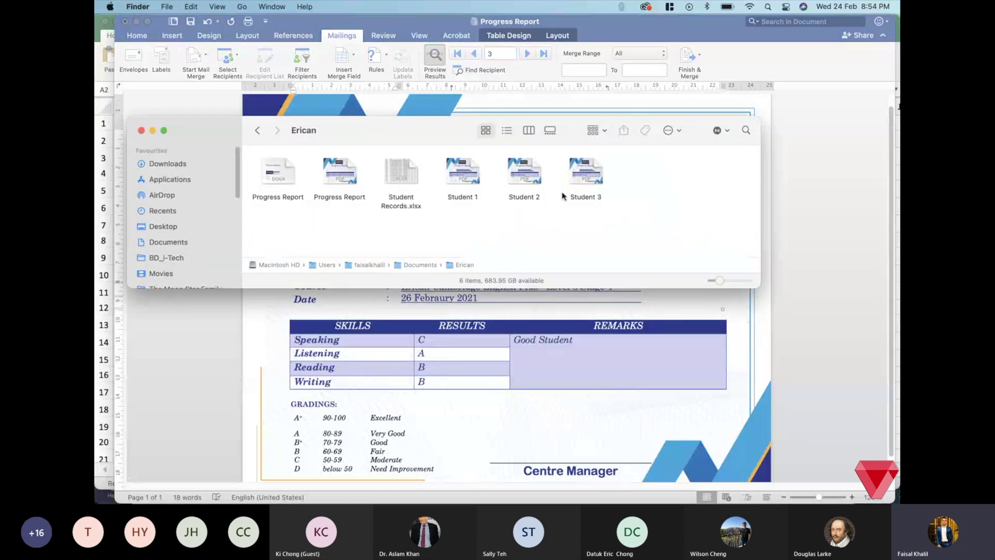
{"action": "left_click", "coordinate": [463, 174]}
{"action": "left_click_drag", "start_coordinate": [463, 174], "coordinate": [628, 163]}
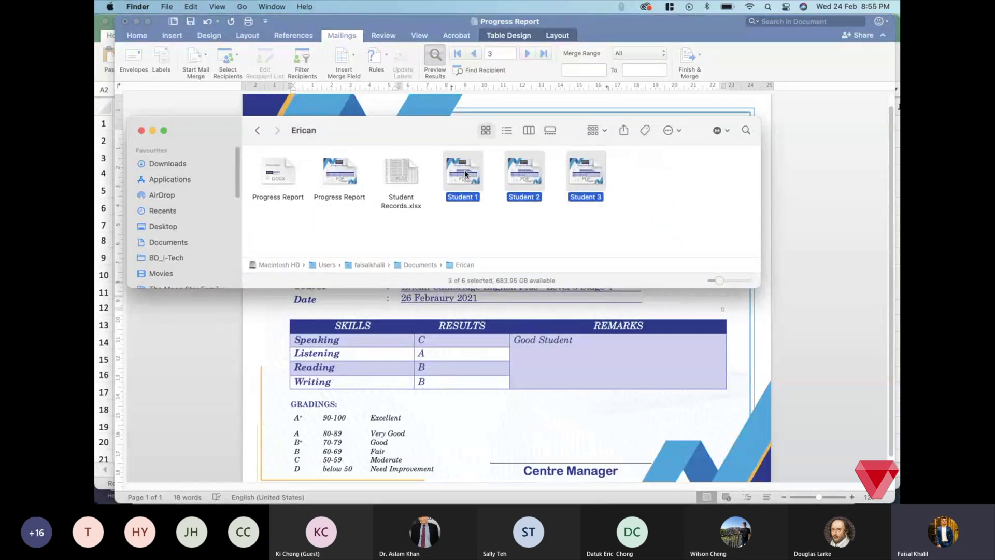
{"action": "left_click", "coordinate": [823, 247]}
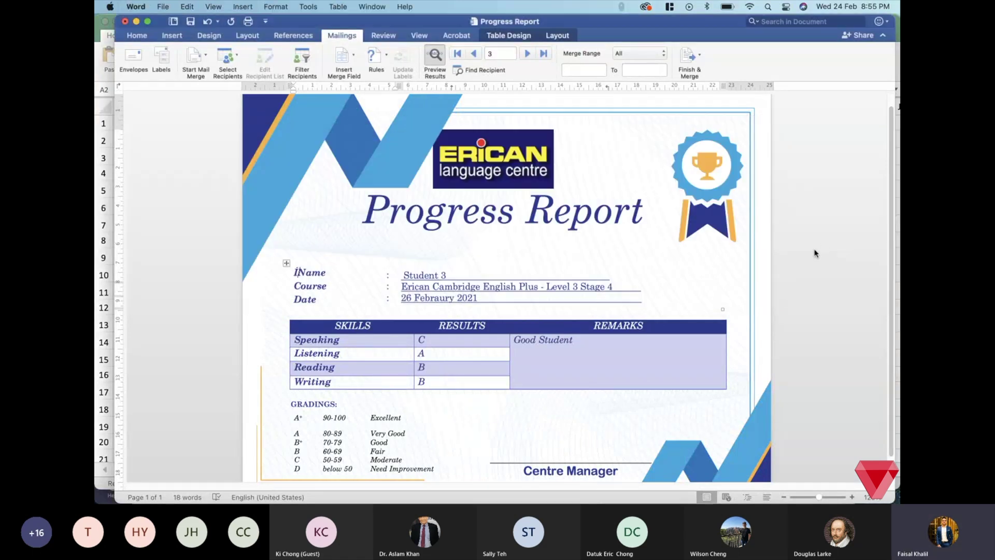